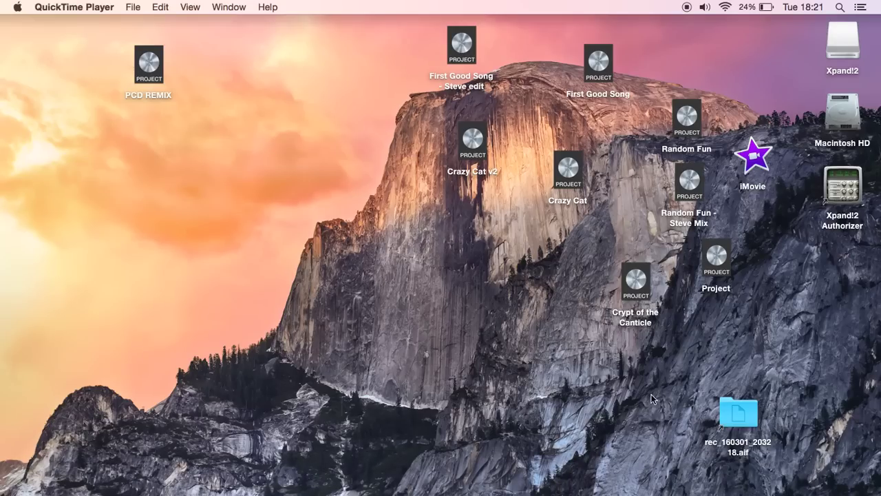
Launch Logic Pro X and create a new project with one software instrument track, Inst 1.
left_click(739, 489)
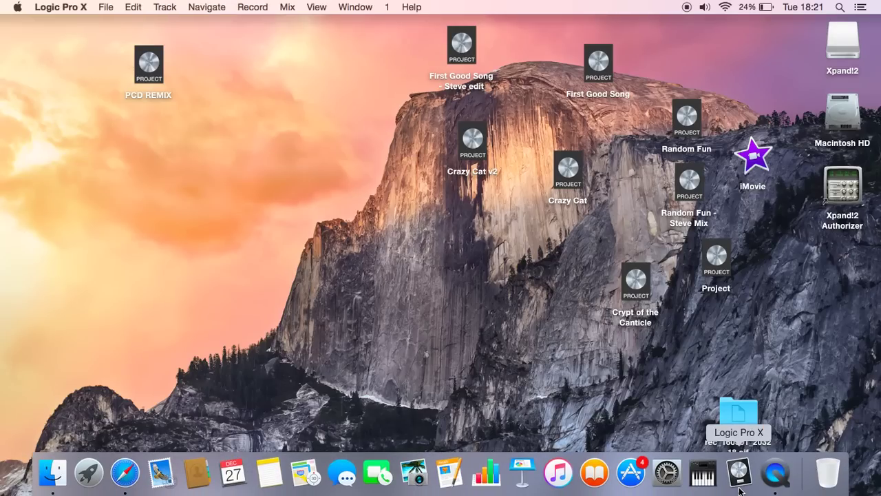
left_click(108, 7)
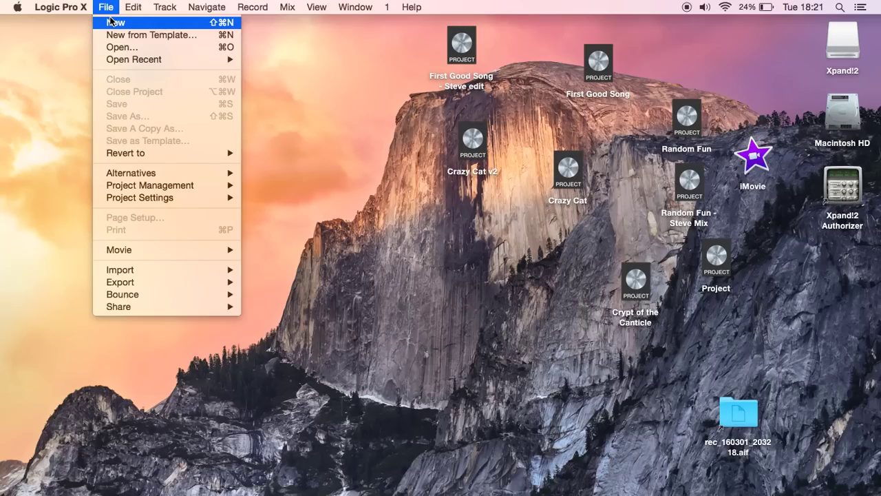
left_click(109, 18)
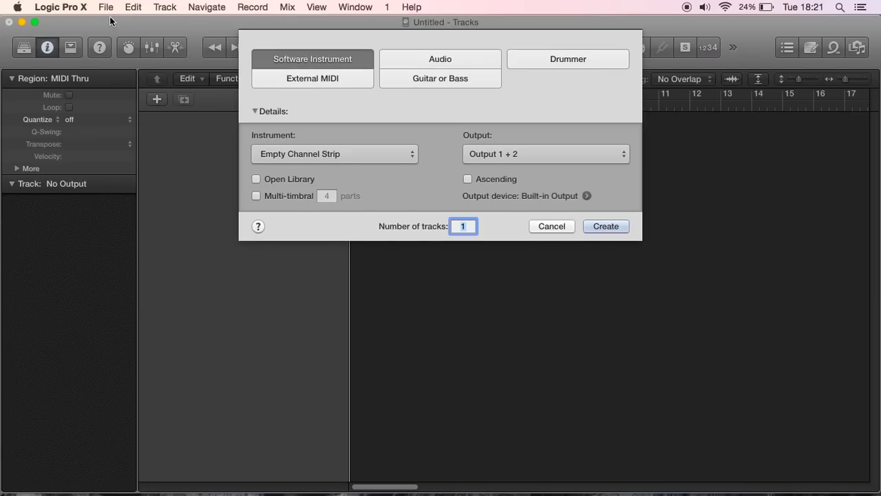
left_click(612, 226)
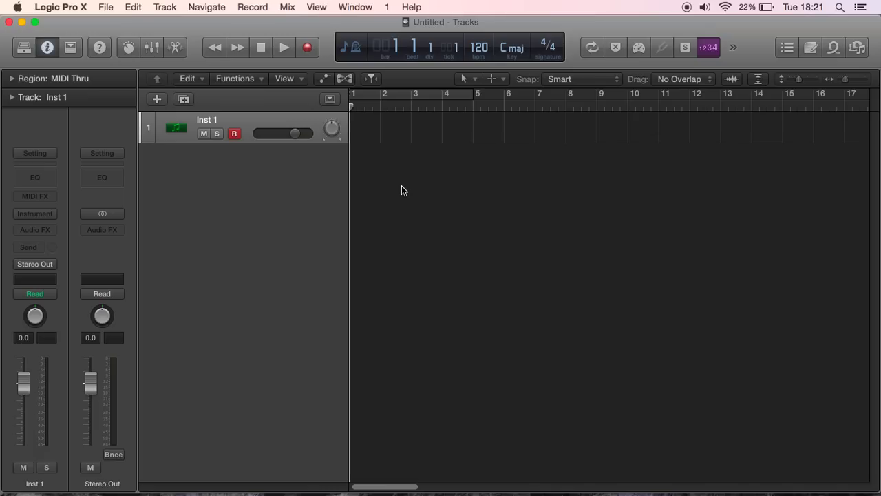
Confirm every Advanced Tools preference is checked, close Preferences, and hide the inspector.
left_click(62, 6)
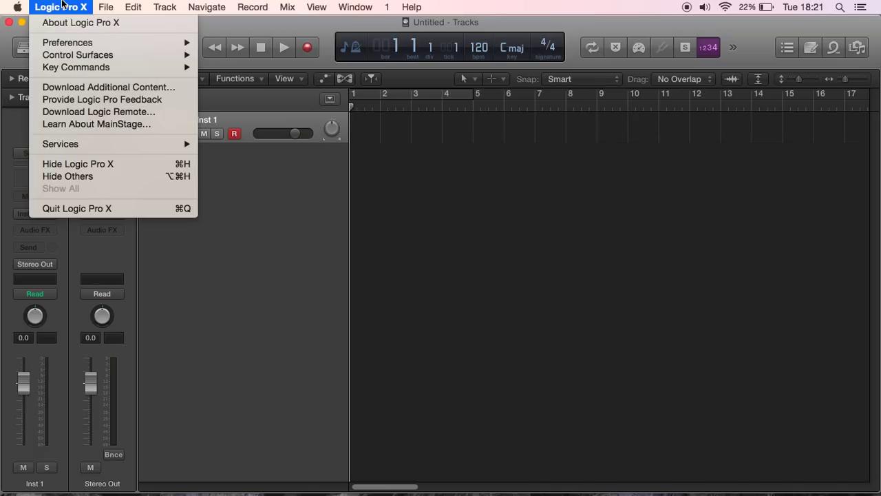
mouse_move(196, 43)
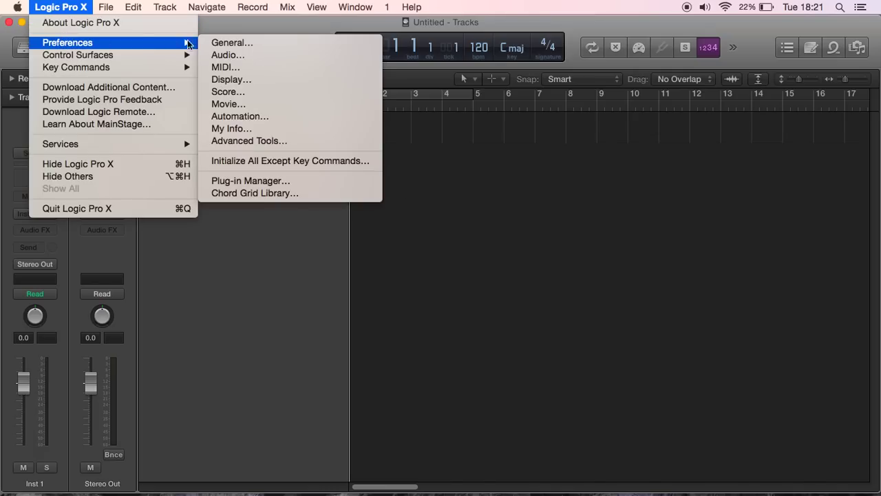
left_click(258, 141)
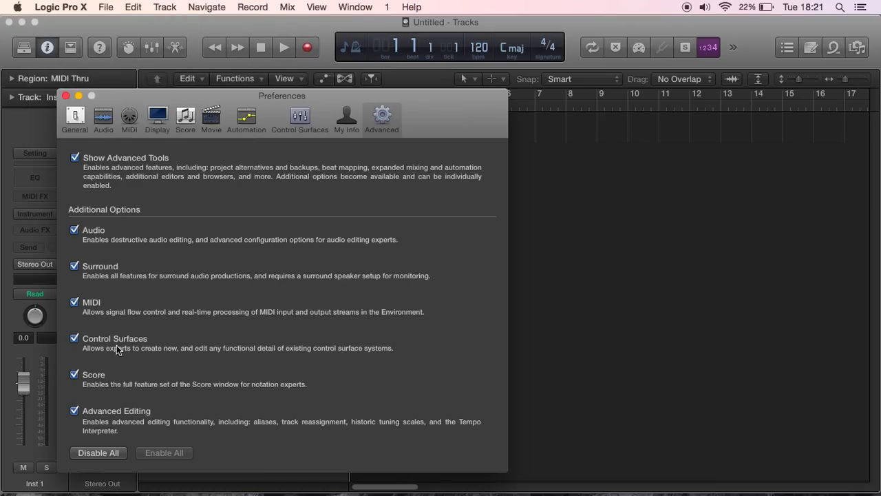
left_click(65, 96)
left_click(47, 48)
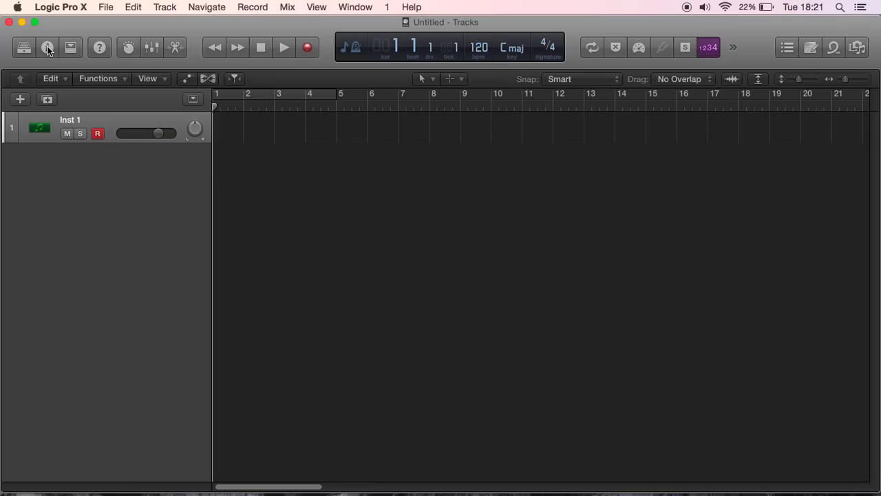
Load Alchemy (Stereo) into Inst 1's Instrument slot and open the Alchemy plug-in window.
left_click(47, 47)
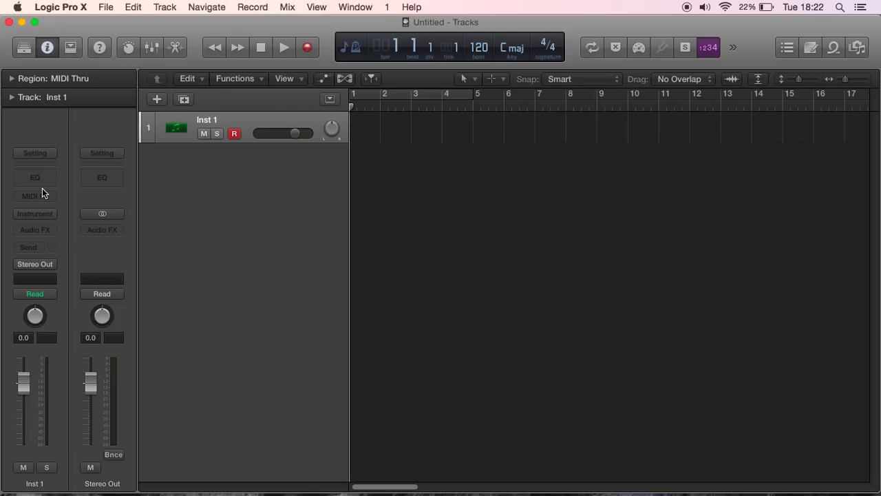
left_click(40, 213)
mouse_move(114, 230)
left_click(168, 230)
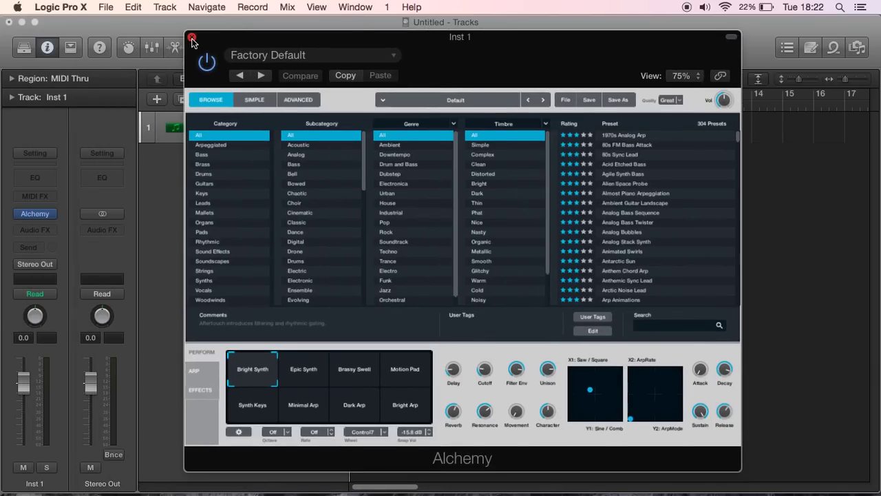
left_click(146, 50)
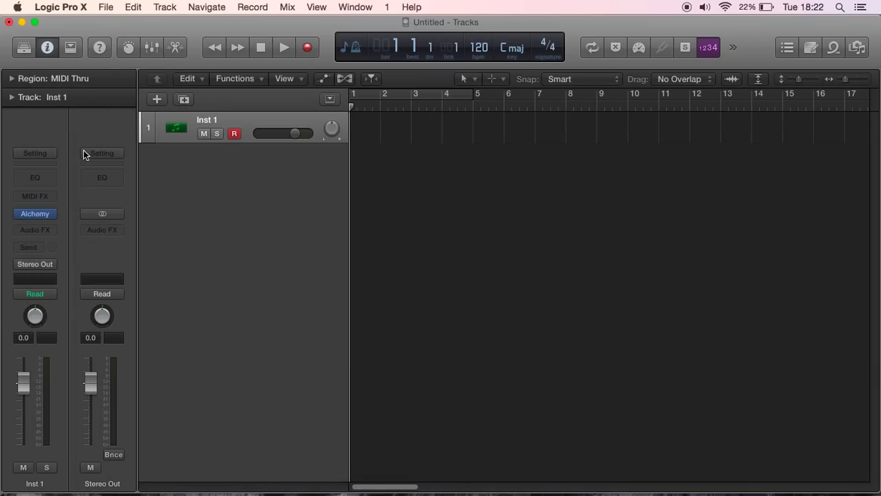
left_click(51, 215)
mouse_move(52, 251)
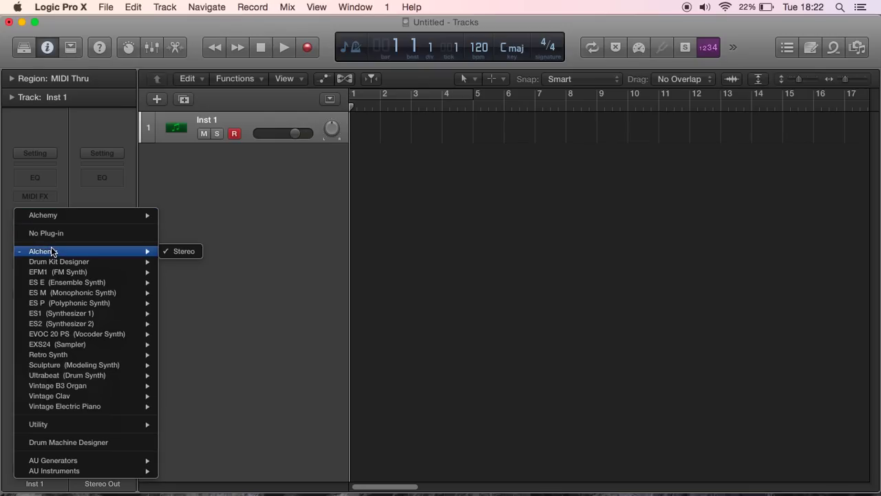
left_click(177, 253)
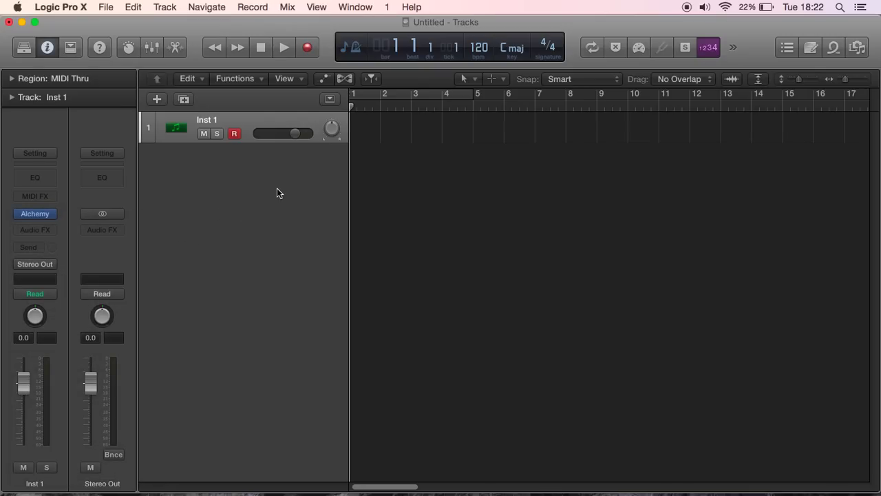
left_click(34, 214)
left_click_drag(422, 40, 286, 38)
Show the Musical Typing keyboard from the Window menu alongside Alchemy.
left_click(360, 7)
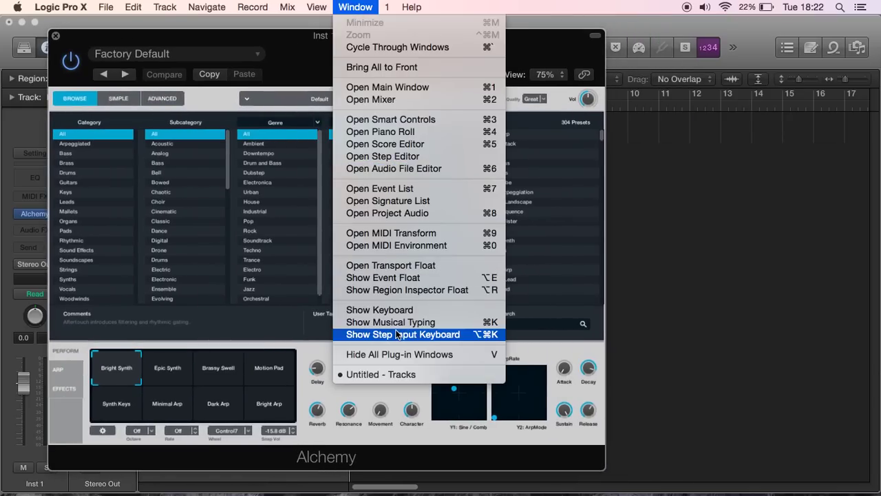
left_click(653, 80)
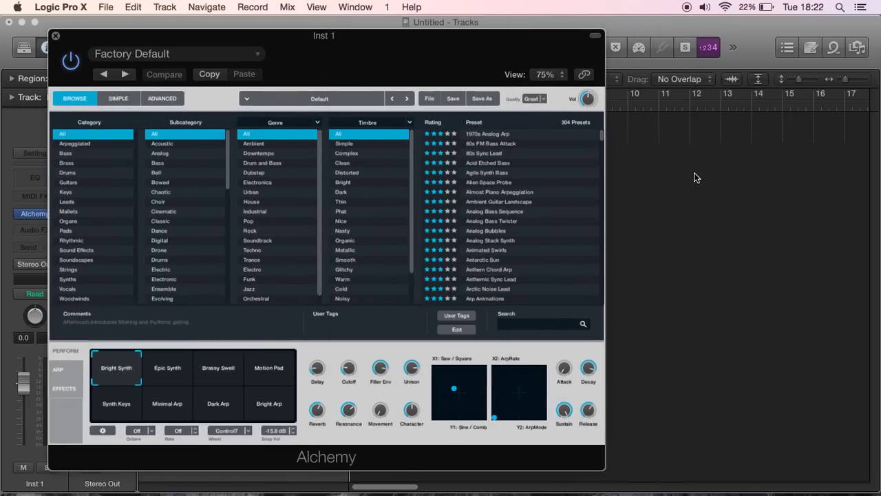
left_click(358, 7)
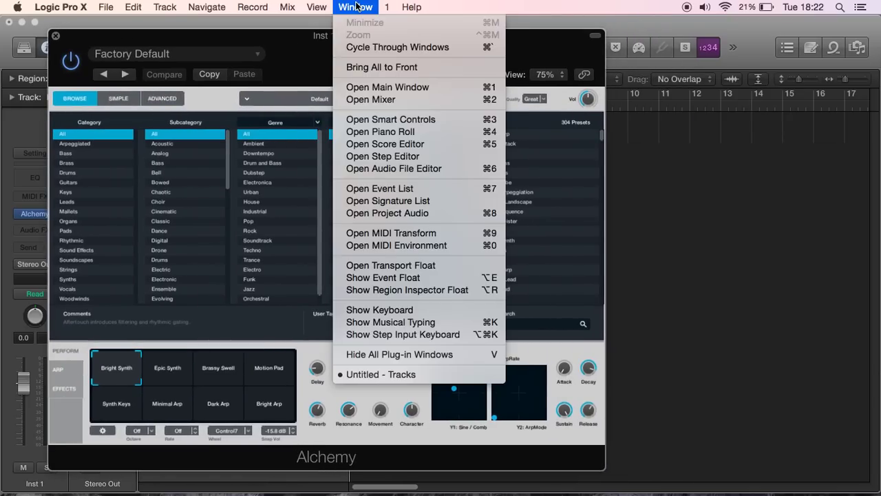
left_click(358, 321)
left_click_drag(403, 66, 368, 95)
left_click(732, 207)
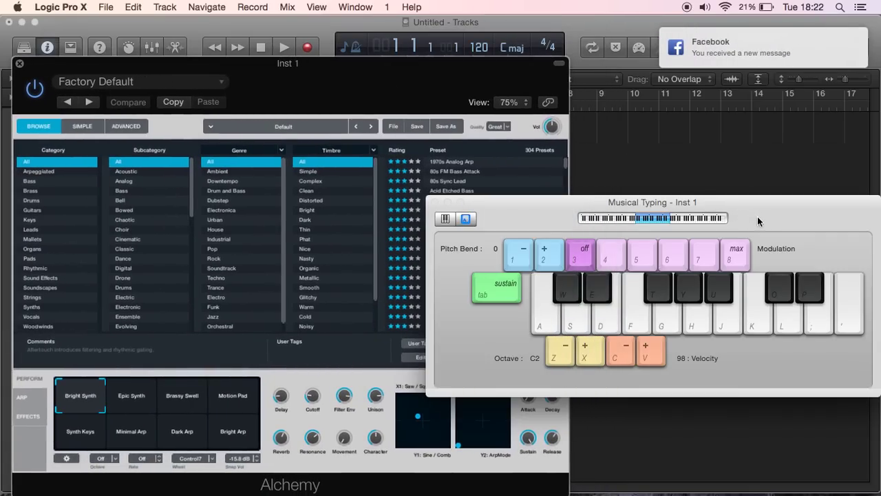
Play an H test note, then filter Alchemy's presets to the Leads category.
key("h")
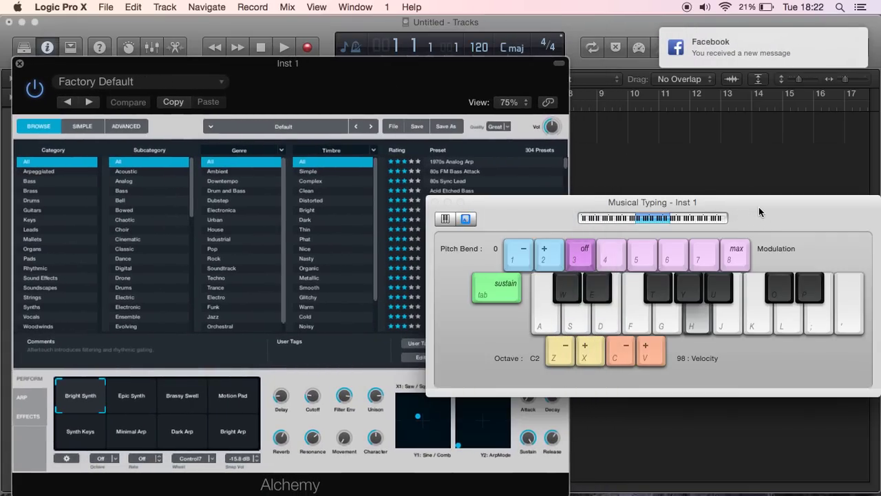
key("h")
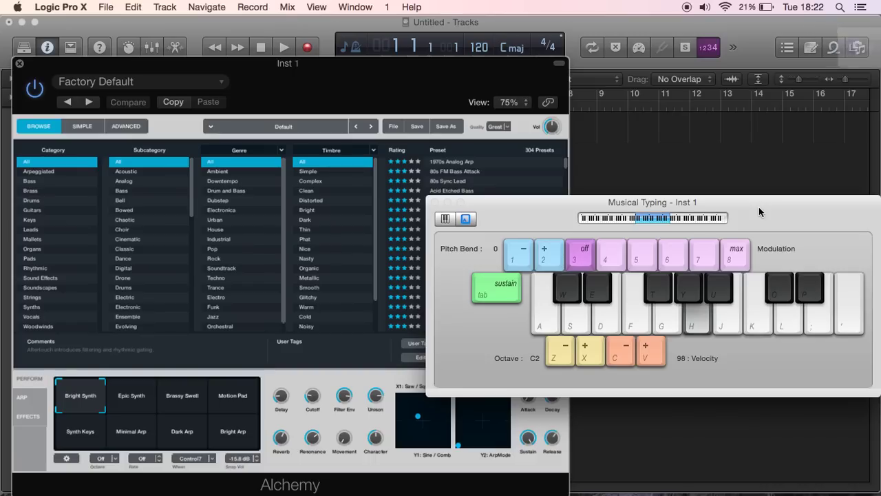
left_click_drag(559, 208, 627, 127)
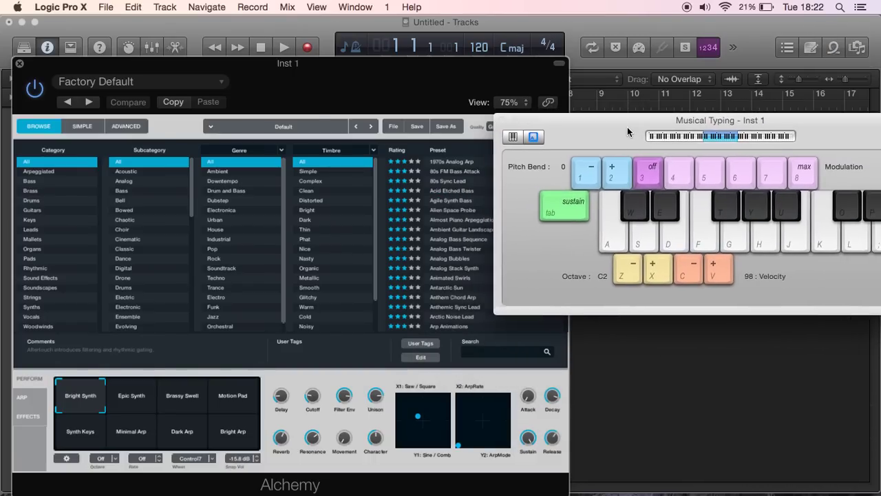
left_click(56, 228)
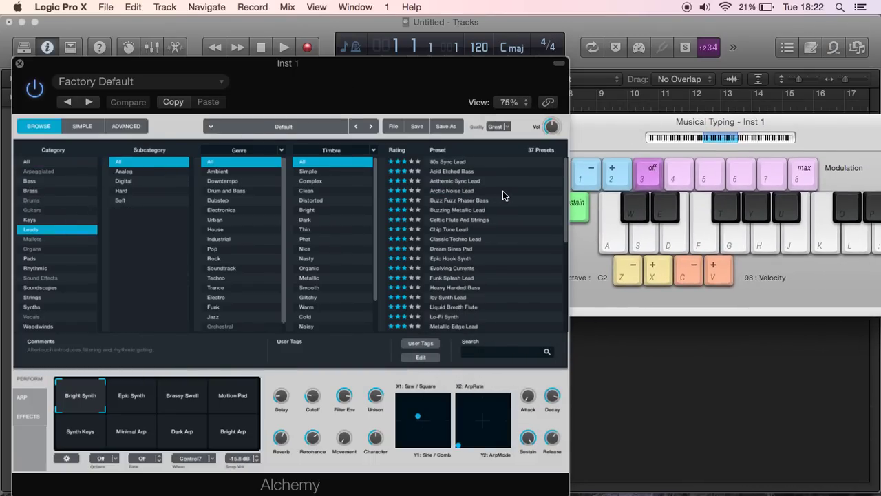
Load the 80s Sync Lead preset and audition it with a short melody.
left_click(477, 164)
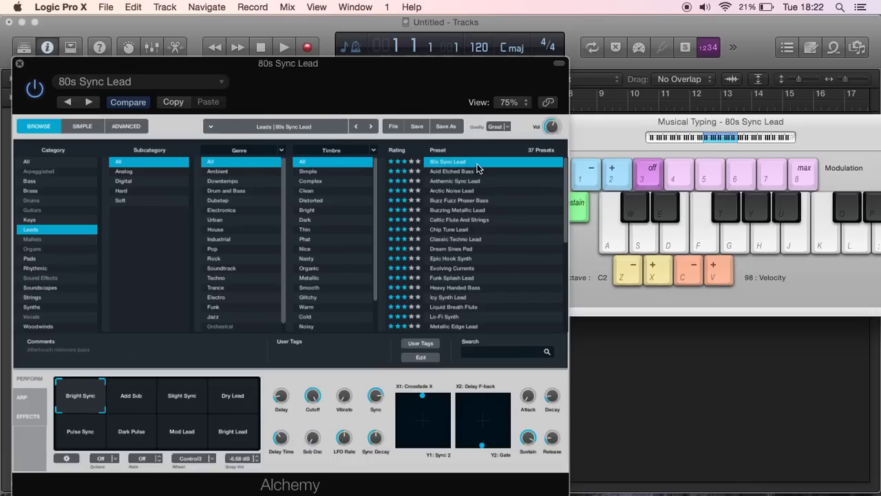
key("h")
key("k")
key("f")
key("h")
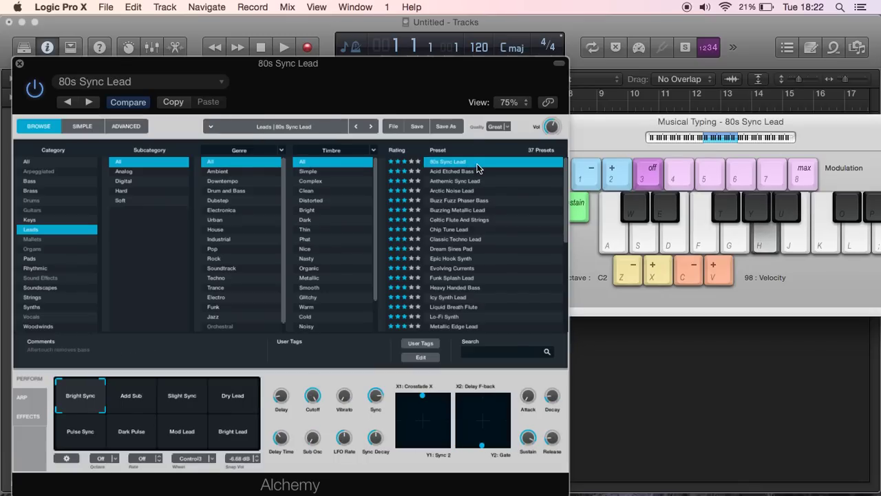
key("k")
key("f")
key("g")
key("h")
key("k")
key("f")
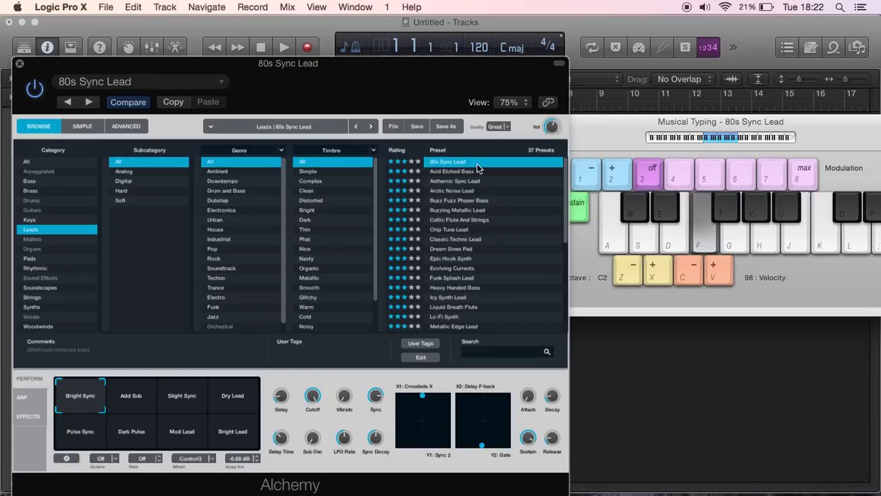
key("g")
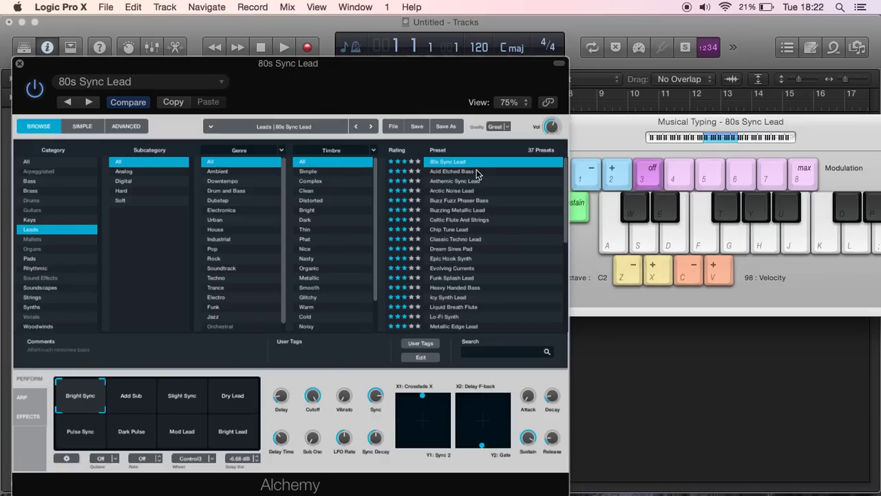
Load the Acid Etched Bass preset and audition it.
left_click(476, 173)
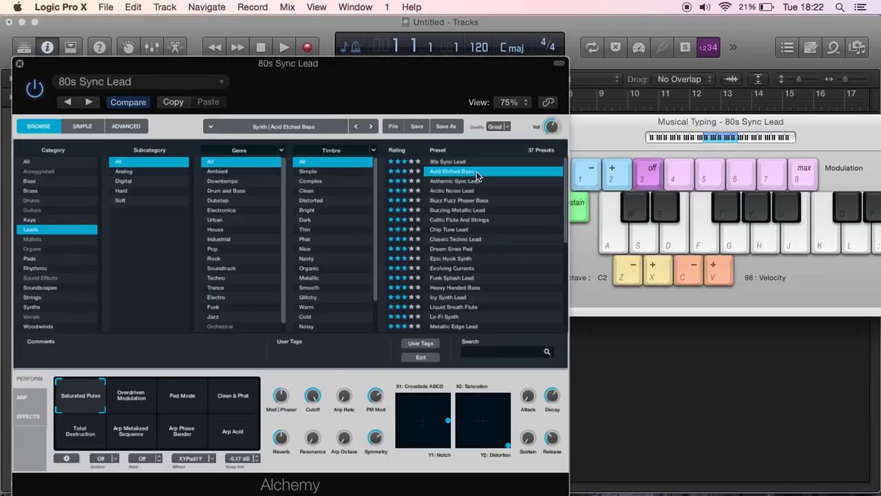
key("h")
key("k")
key("f")
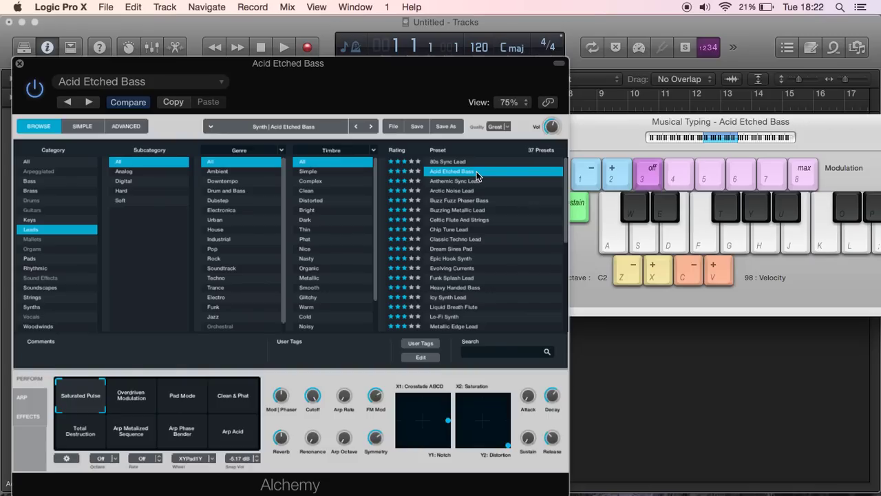
key("h")
key("k")
Audition the Anthemic Sync Lead and Arctic Noise Lead presets.
left_click(474, 181)
key("h")
key("k")
key("f")
left_click(472, 193)
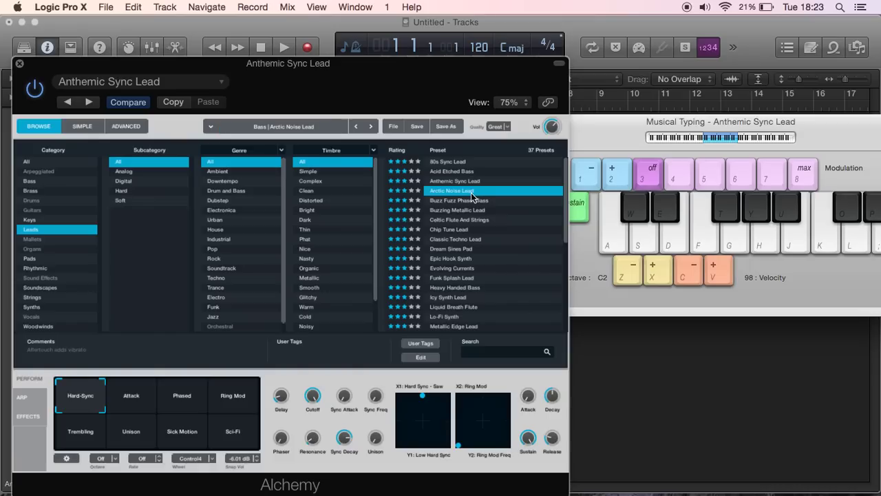
key("h")
key("k")
key("f")
key("g")
Load Buzz Fuzz Phaser Bass and play several notes to hear it.
left_click(471, 201)
key("h")
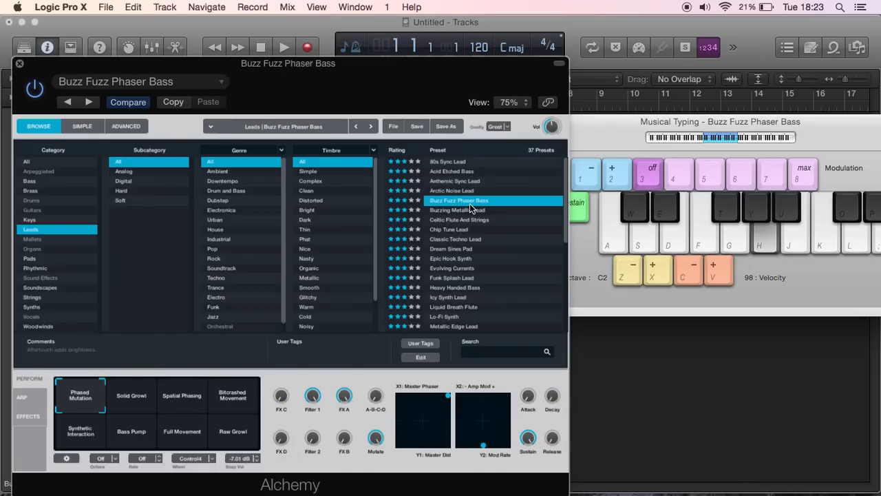
key("k")
key("f")
key("g")
key("h")
key("k")
key("f")
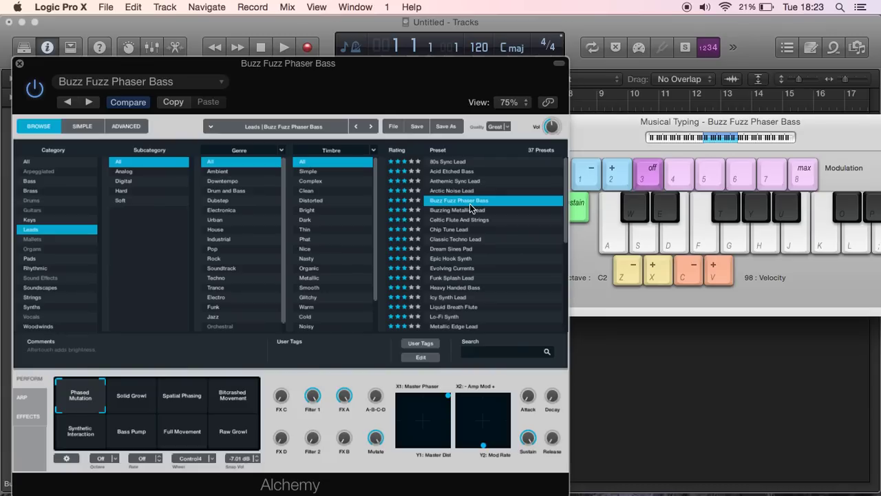
key("semicolon")
key("h")
key("k")
left_click_drag(598, 130, 567, 121)
key("h")
key("k")
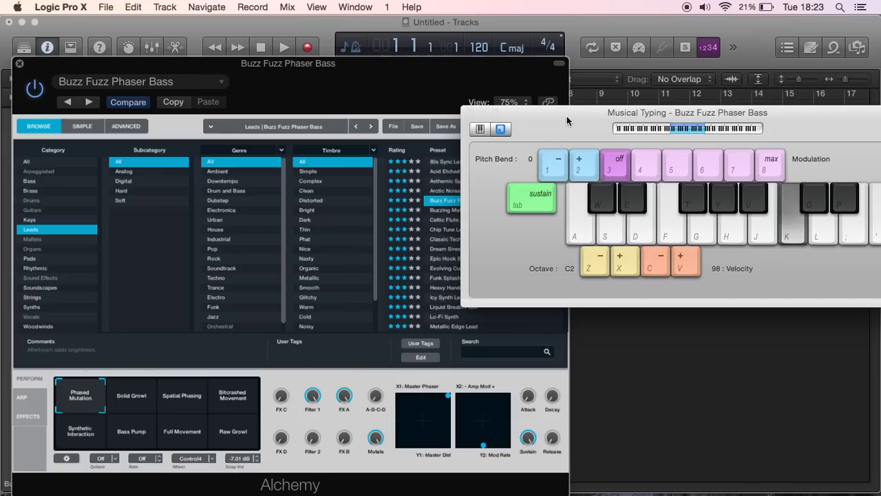
key("f")
key("semicolon")
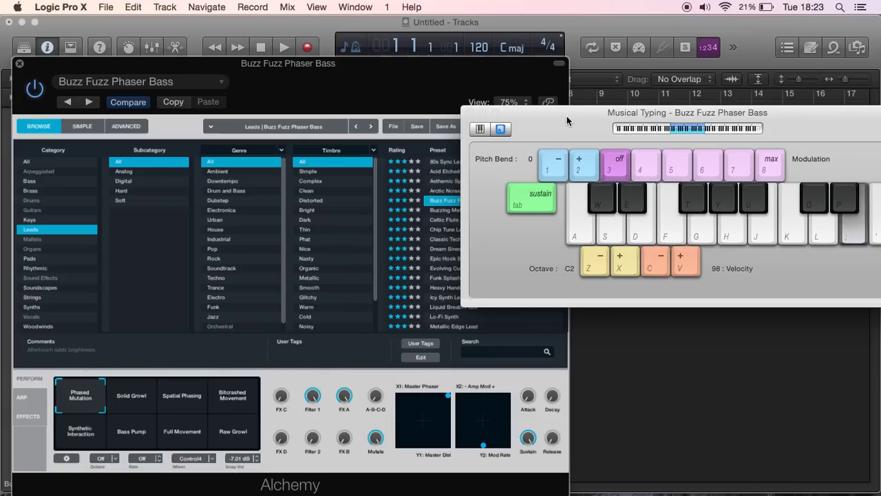
Load the Celtic Flute And Strings preset and audition it with a melody.
left_click(475, 71)
left_click(447, 221)
key("h")
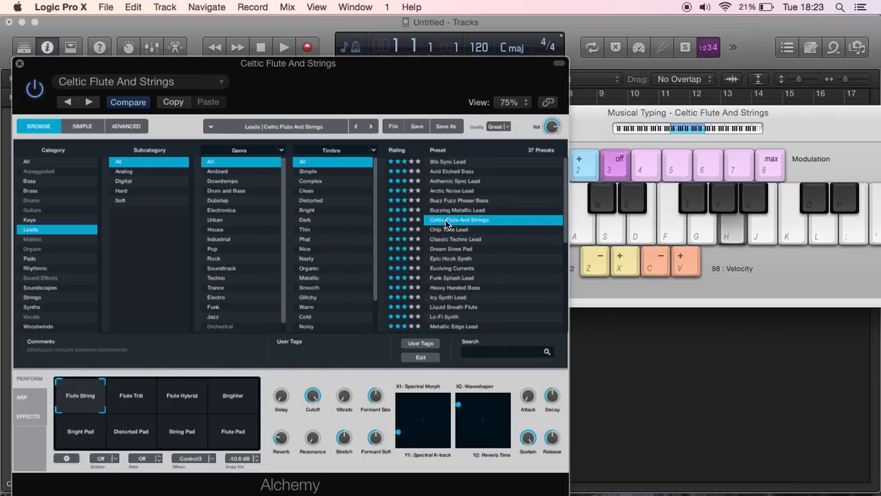
key("k")
key("f")
key("g")
key("h")
key("k")
key("f")
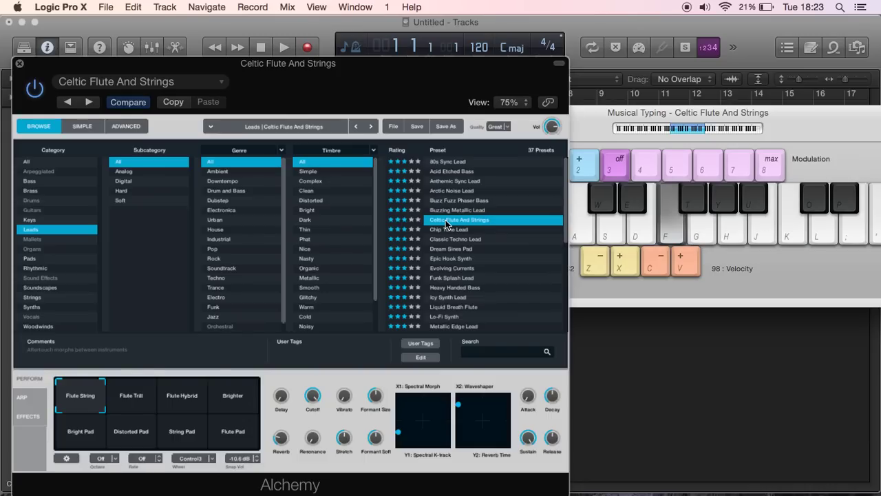
key("semicolon")
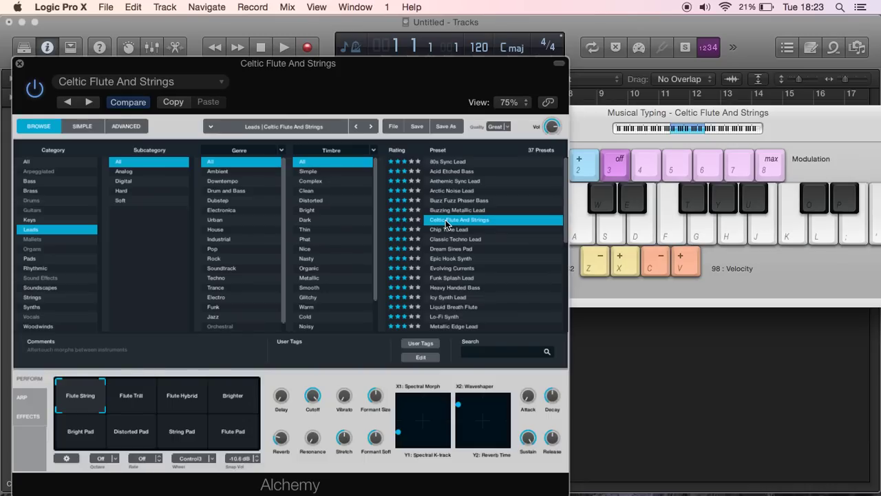
Compare Chip Tune Lead and Buzzing Metallic Lead, then reselect Celtic Flute And Strings.
left_click(442, 230)
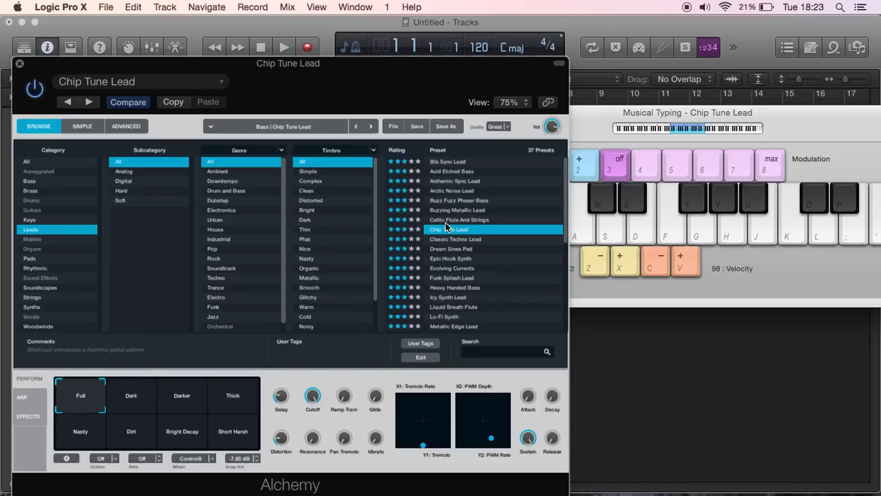
left_click(445, 212)
left_click(443, 219)
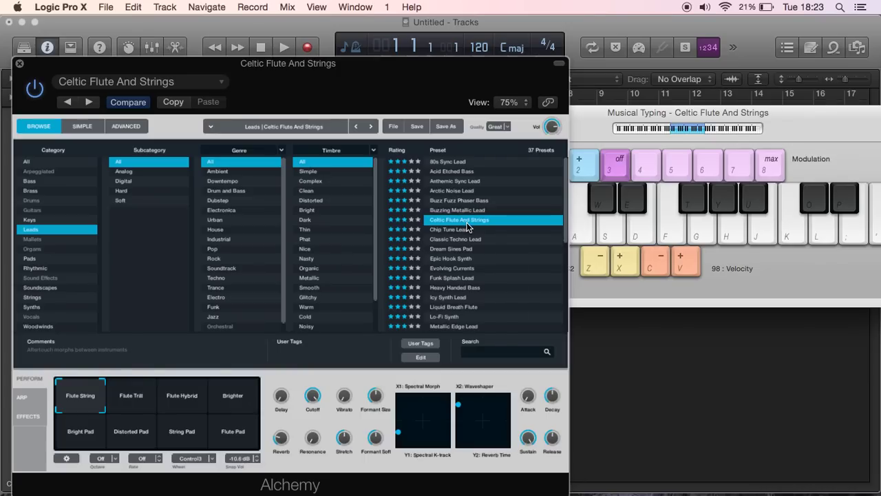
left_click(125, 126)
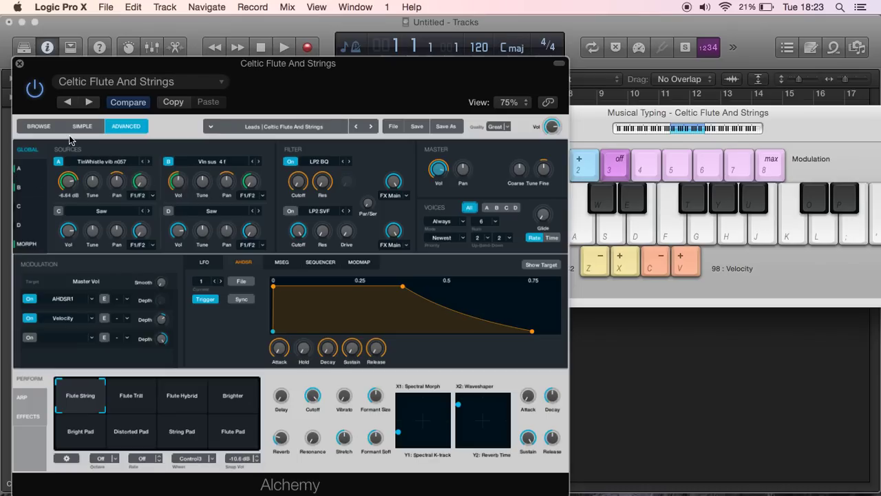
left_click(46, 128)
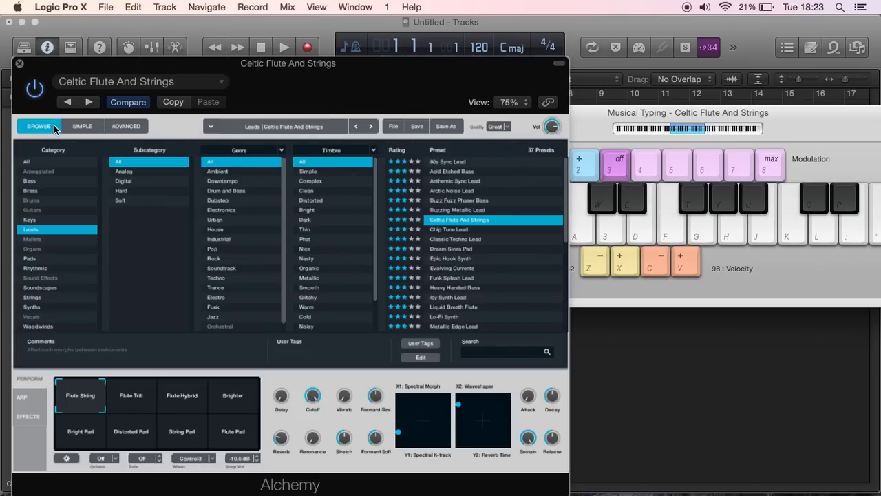
Close the Alchemy window and move Musical Typing to the screen centre.
left_click(20, 64)
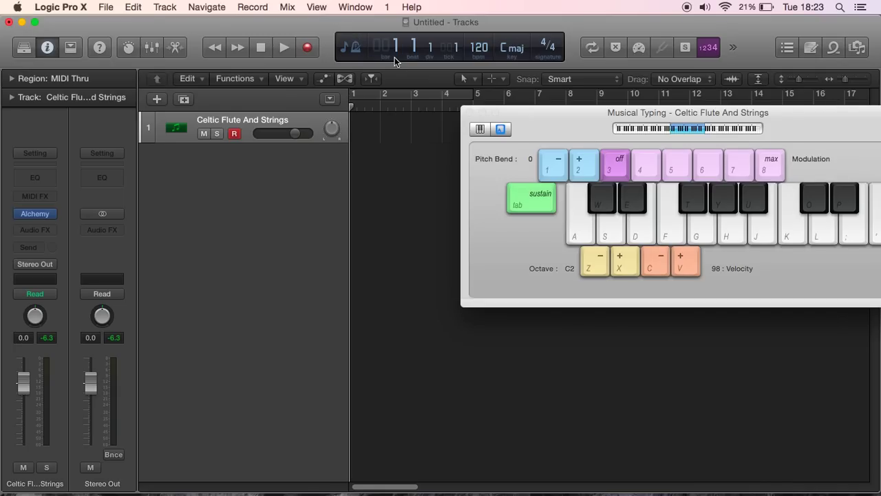
left_click_drag(549, 115, 425, 189)
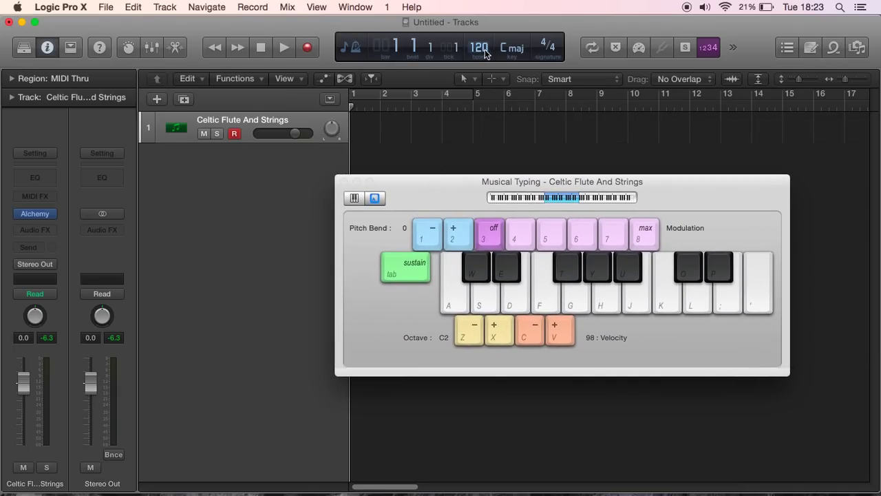
left_click(734, 48)
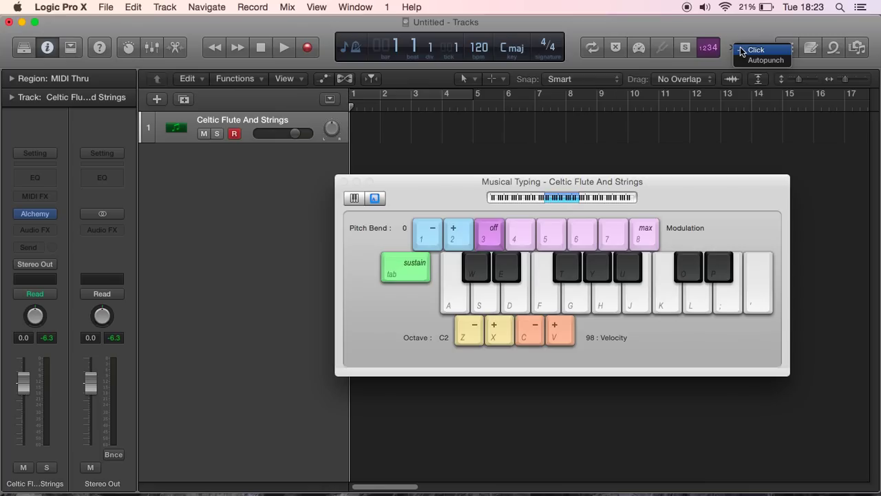
left_click(740, 47)
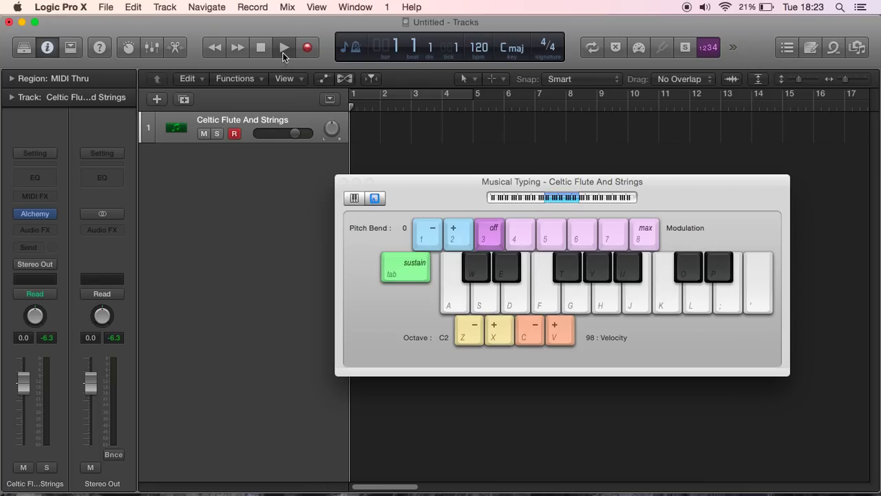
Play a melody on the flute sound during playback, then stop at bar 1.
left_click(283, 50)
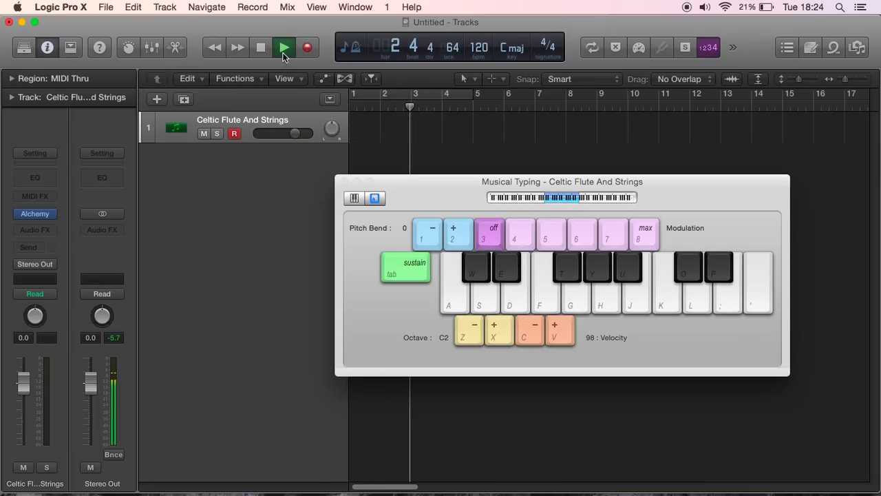
key("h")
key("f")
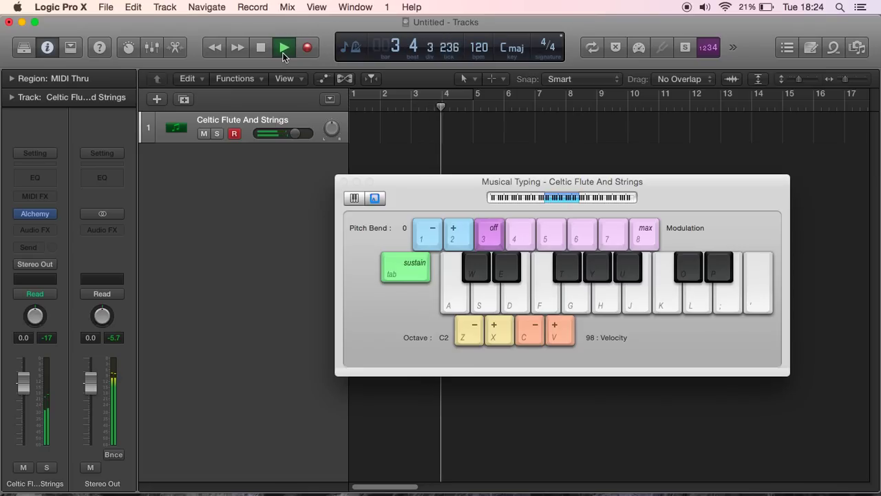
key("h")
key("l")
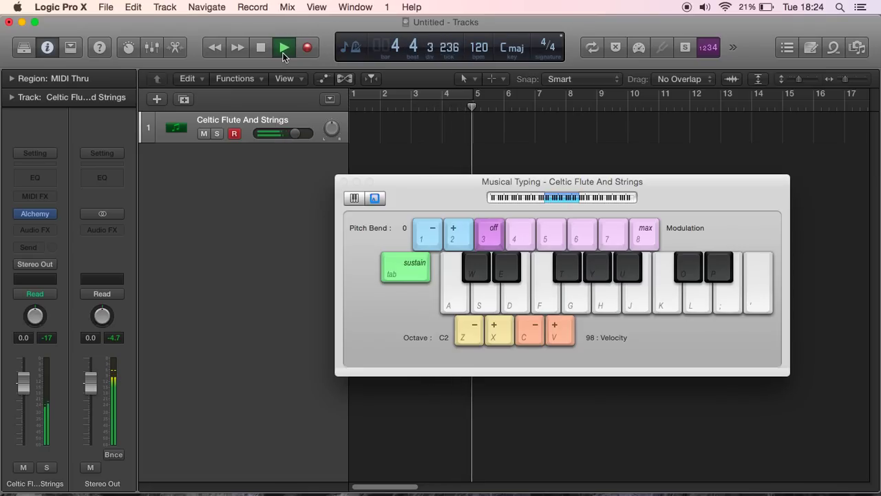
key("h")
key("k")
key("f")
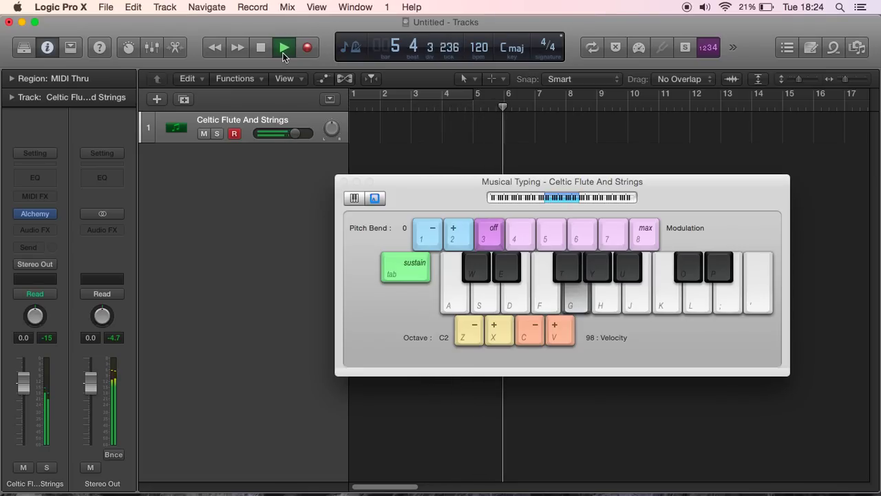
key("h")
key("k")
key("f")
key("semicolon")
key("l")
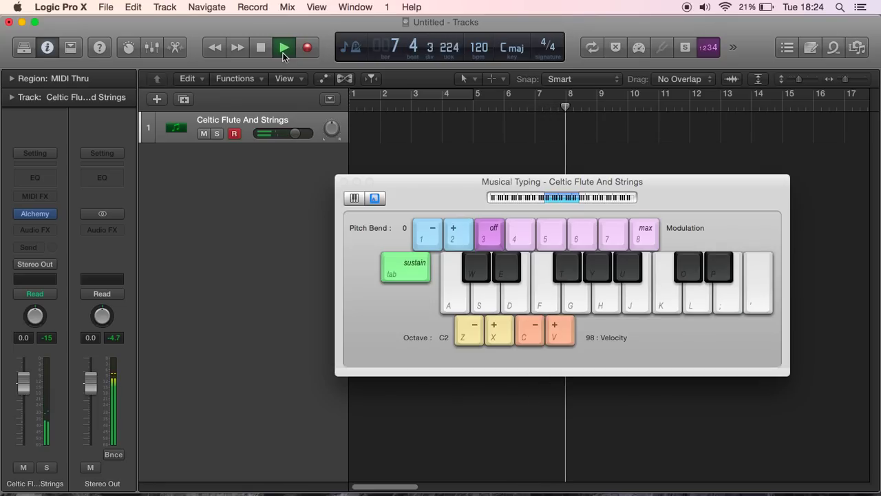
key("space")
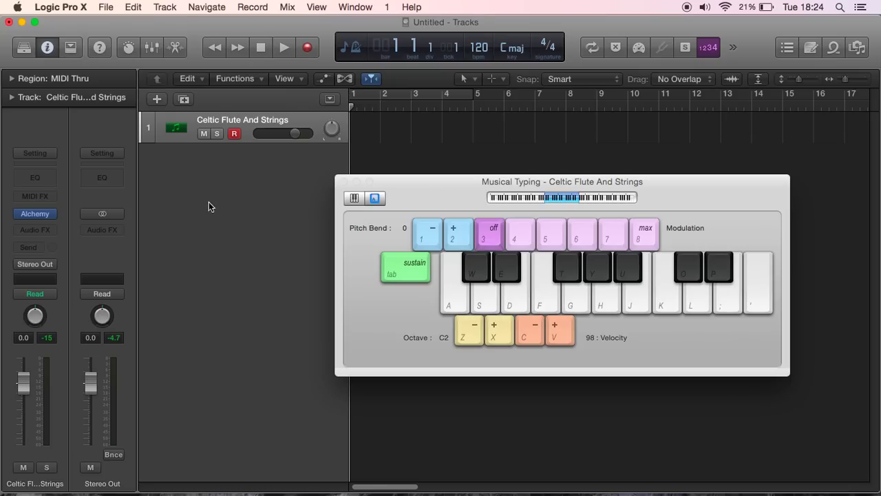
Drag the Celtic Flute And Strings volume slider down to -3.0 dB.
left_click_drag(295, 134, 288, 134)
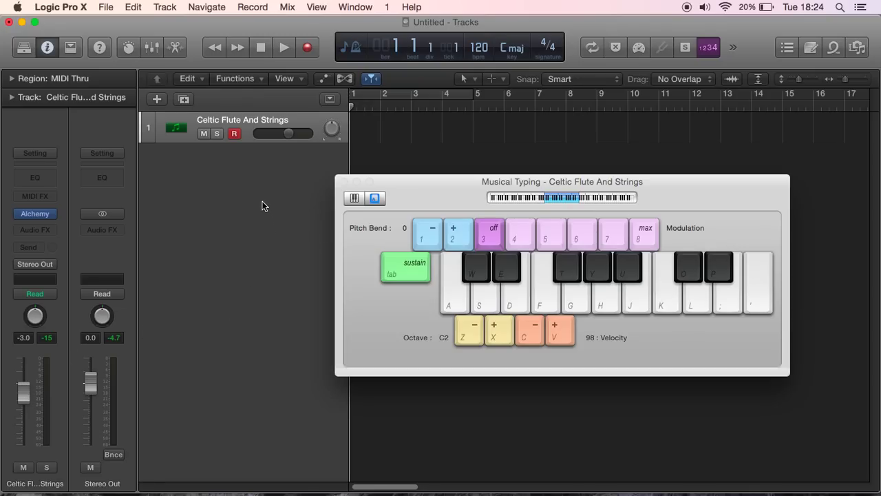
Record a short flute melody, move the region to bar 1, and close Musical Typing.
left_click(309, 50)
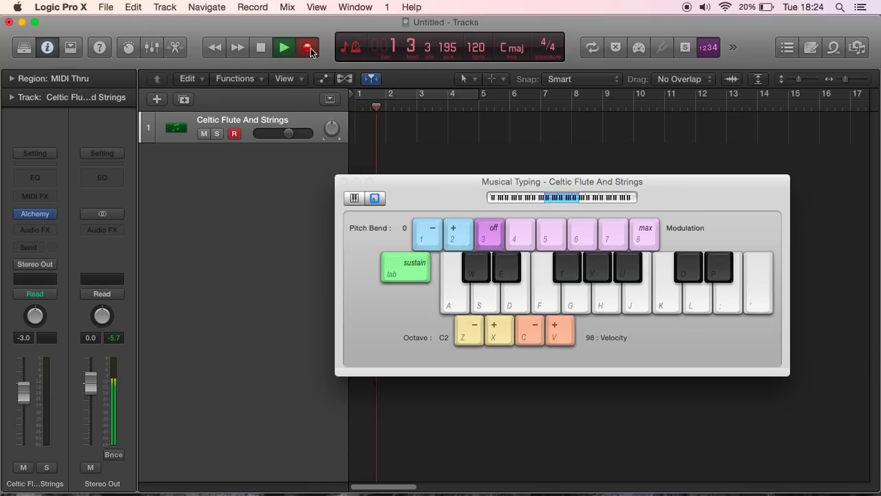
key("h")
key("l")
key("f")
key("h")
key("k")
key("f")
key("apostrophe")
left_click(268, 47)
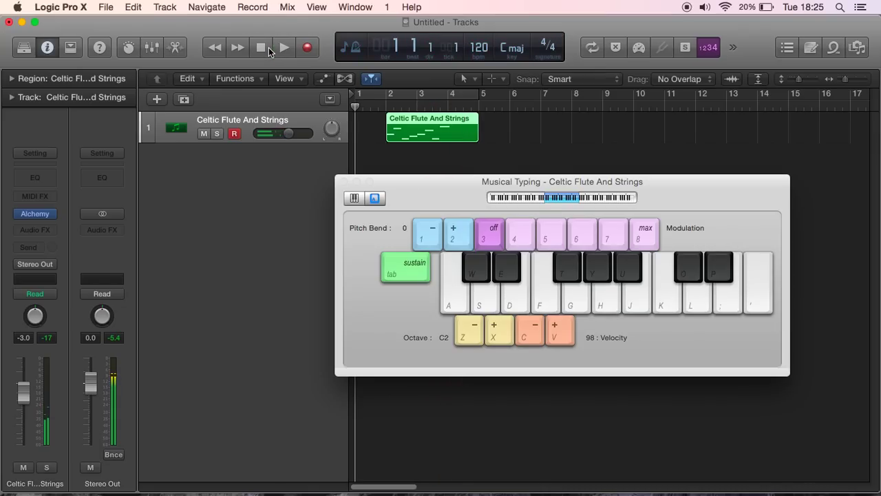
left_click_drag(407, 125, 376, 126)
left_click(344, 182)
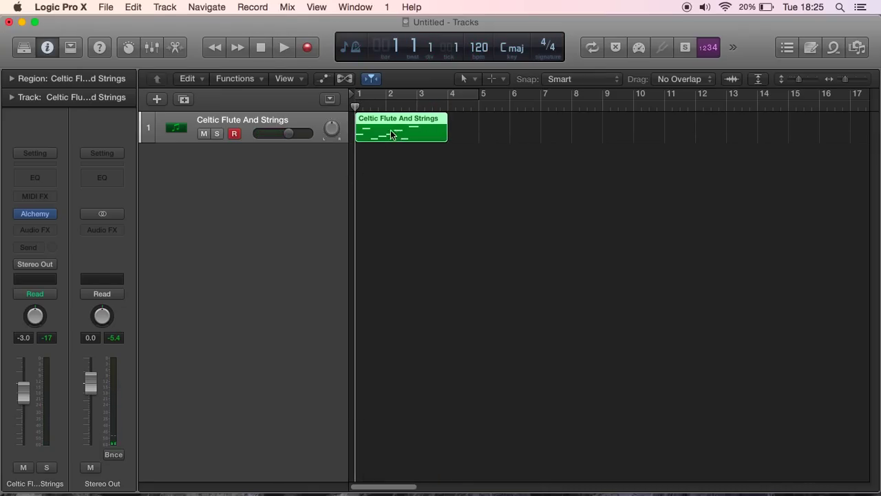
Open the flute region in the Piano Roll, enlarge it, and play the melody back.
double_click(390, 137)
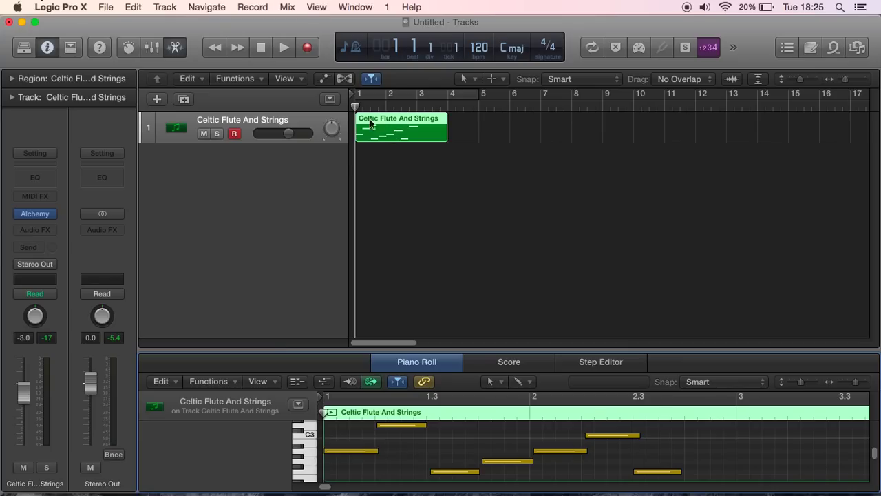
left_click(284, 47)
left_click_drag(456, 351, 435, 125)
scroll(868, 356, "up", 2)
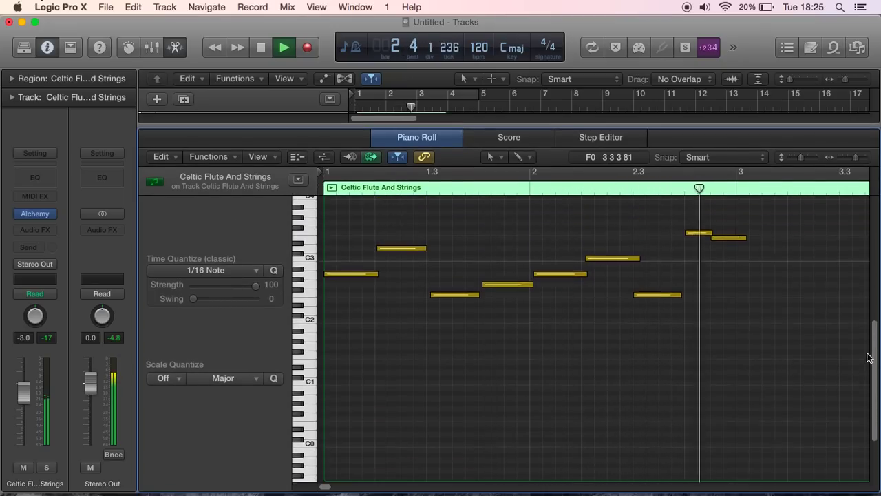
scroll(867, 356, "up", 2)
left_click(261, 47)
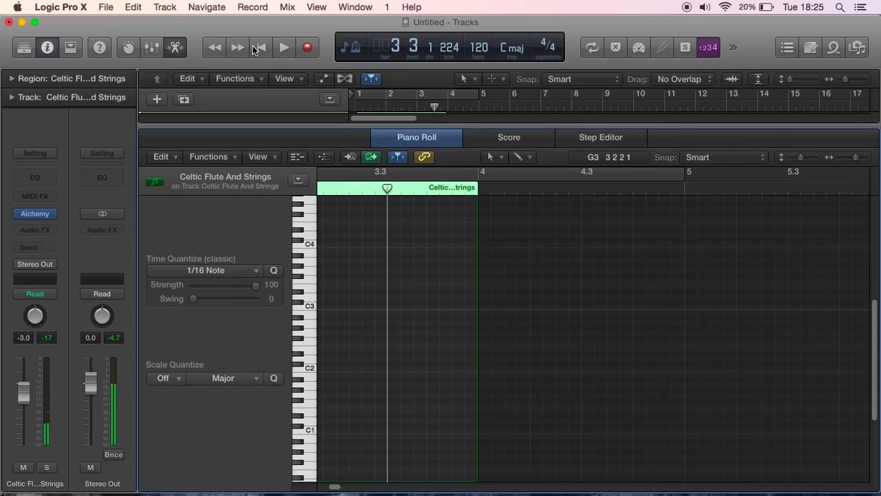
left_click(259, 47)
left_click(283, 47)
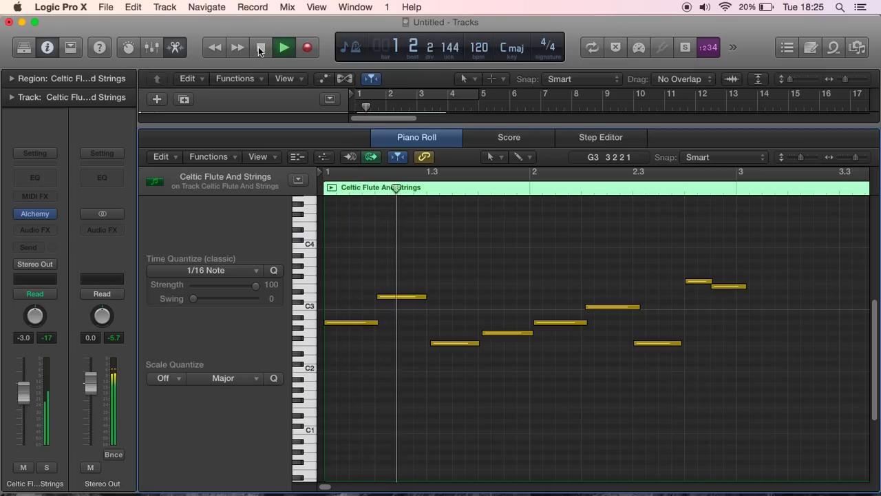
key("space")
Select all nine notes and quantize them to 1/16 Note, then return to bar 1.
left_click_drag(347, 244, 717, 382)
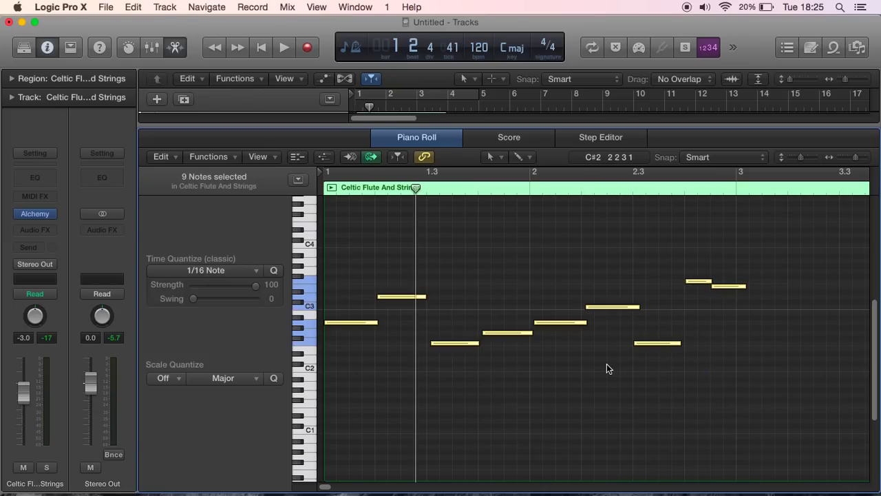
key("q")
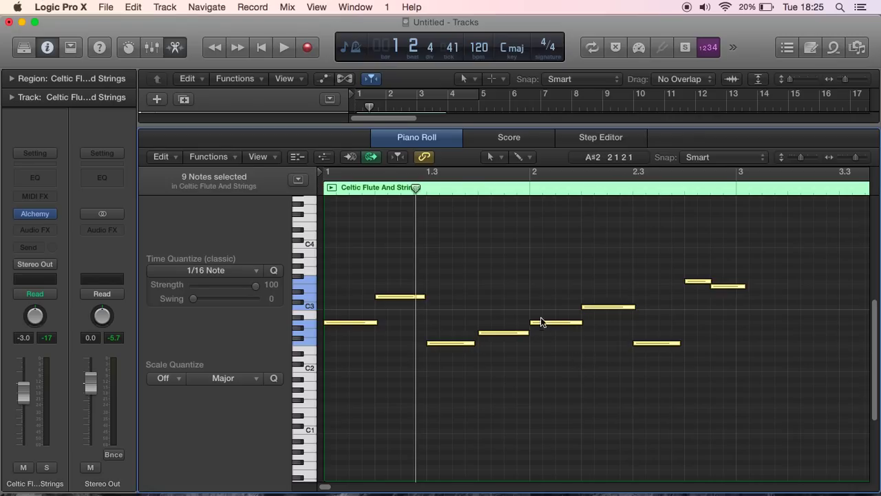
left_click(523, 291)
left_click(427, 172)
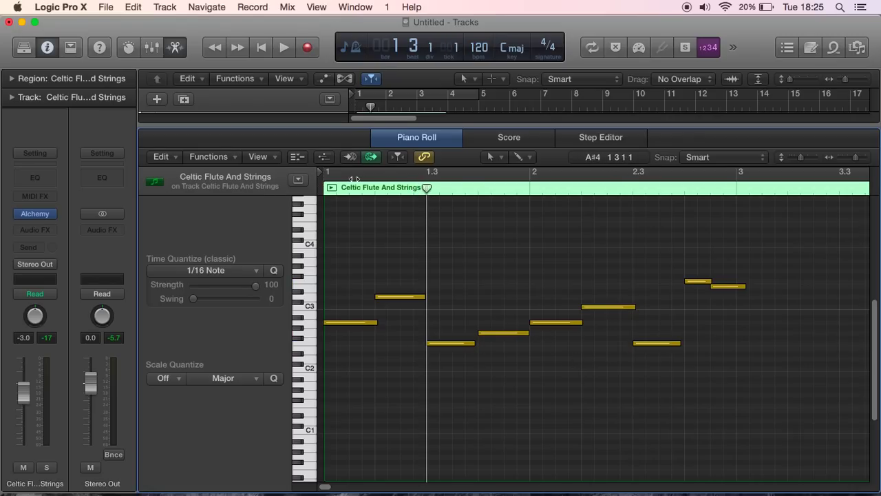
left_click(232, 158)
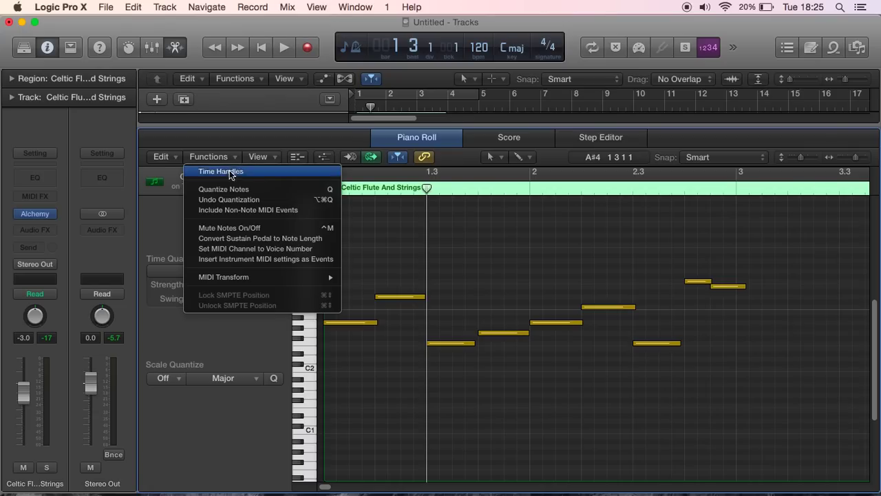
left_click(391, 269)
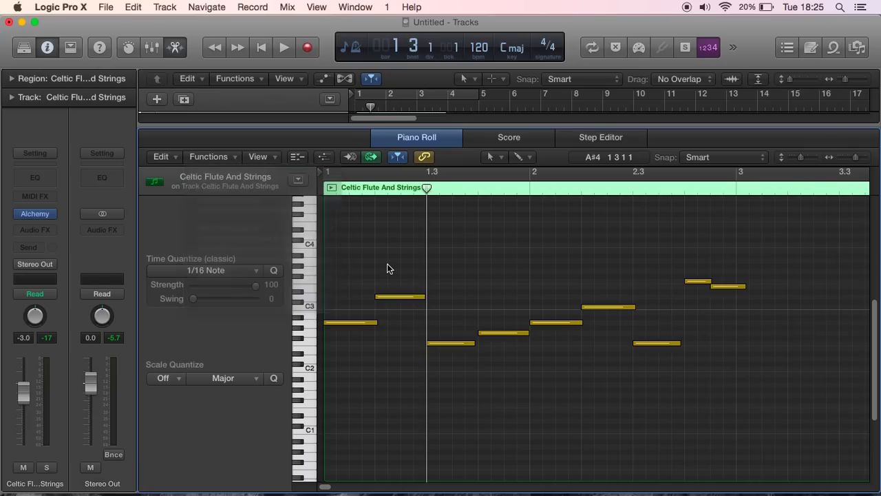
left_click(260, 47)
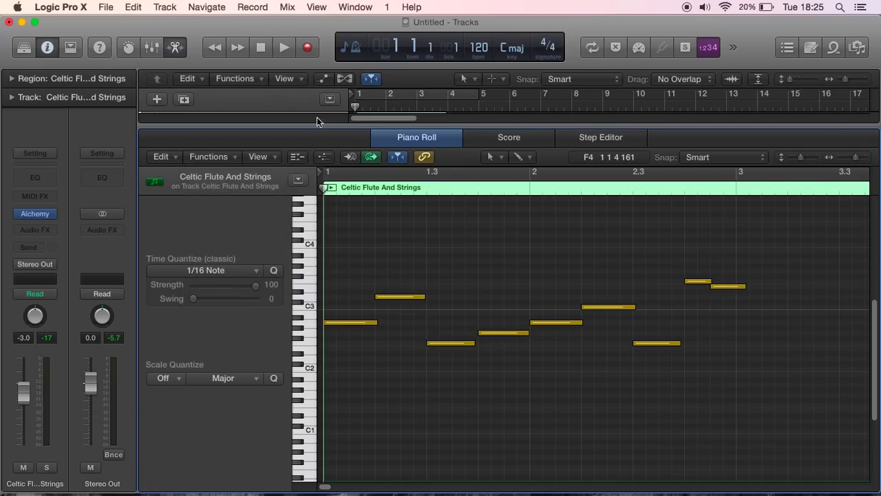
Play the melody, then shorten the first and last notes and slightly lengthen the E2 note.
left_click(287, 46)
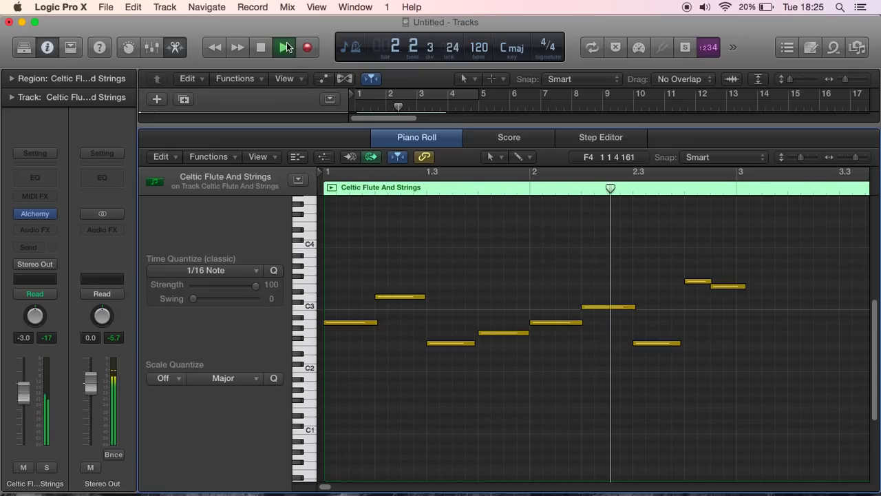
left_click(261, 47)
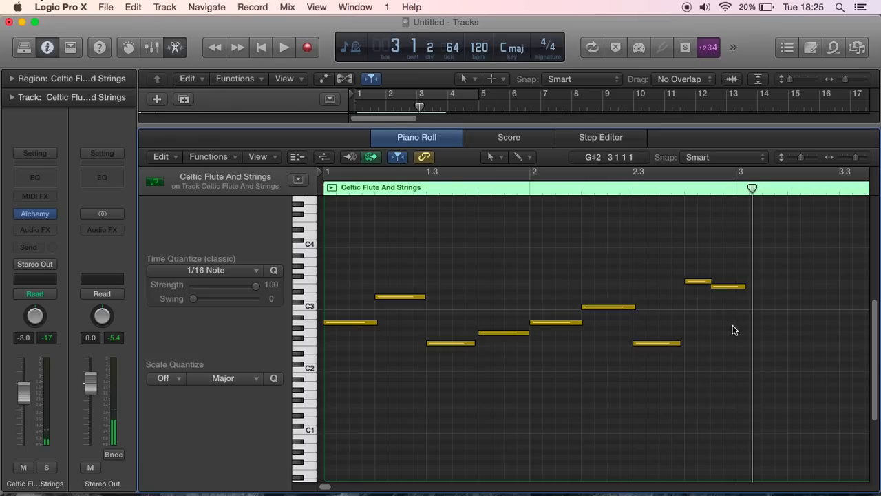
left_click(263, 47)
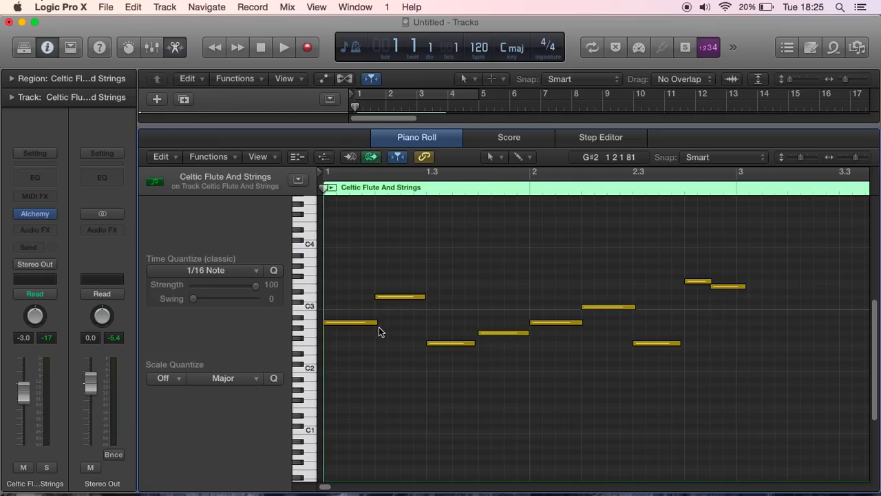
left_click_drag(376, 326, 374, 325)
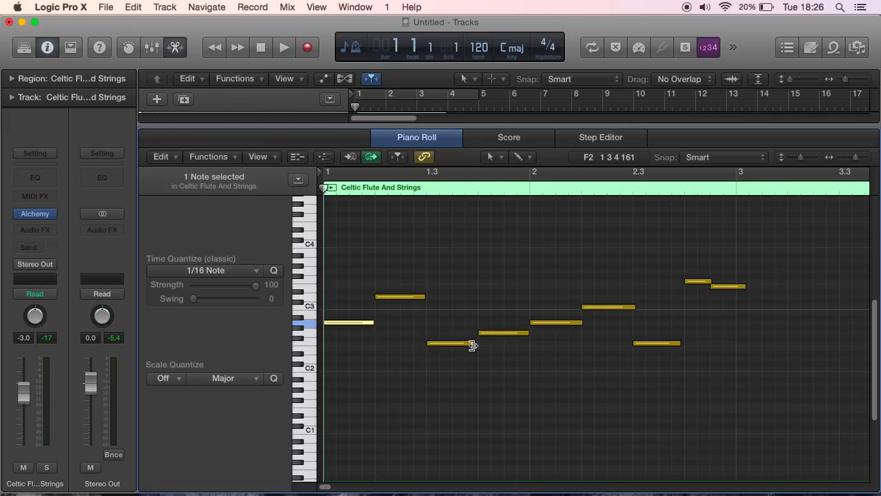
left_click_drag(473, 346, 482, 344)
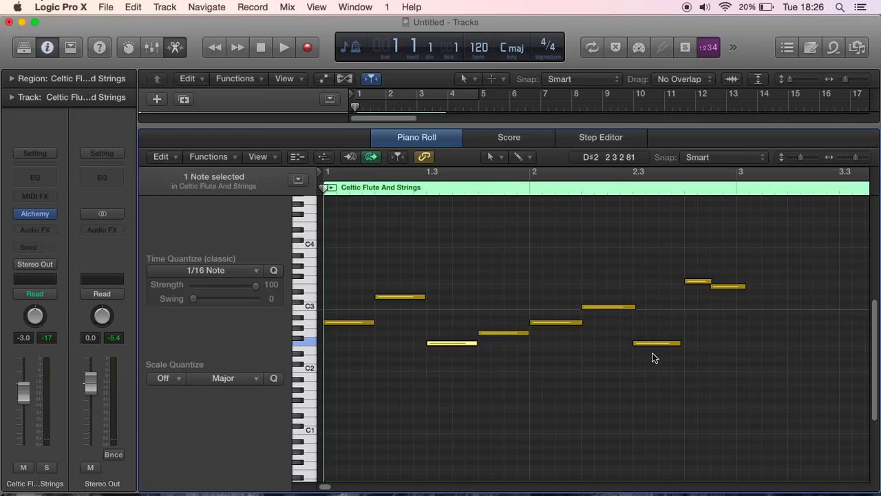
left_click_drag(742, 288, 734, 288)
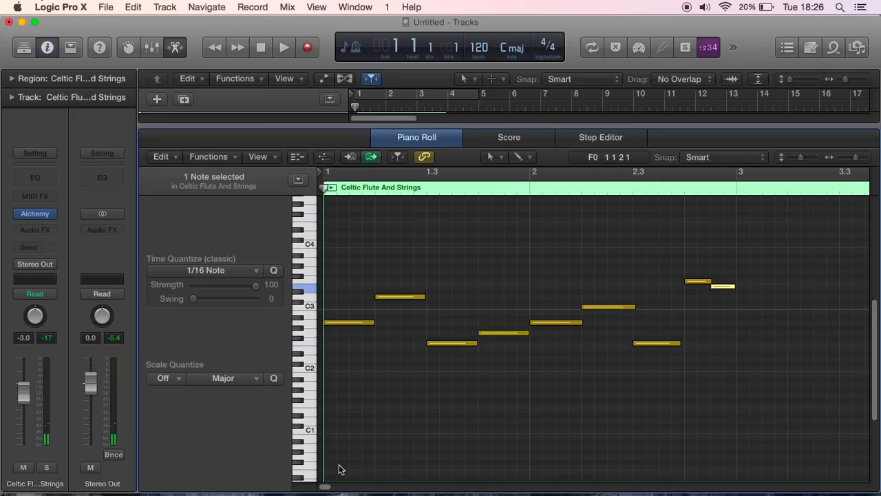
Drag the bar 1.2 note from D3 down to C3, then check the A2 and C3 notes.
left_click(384, 301)
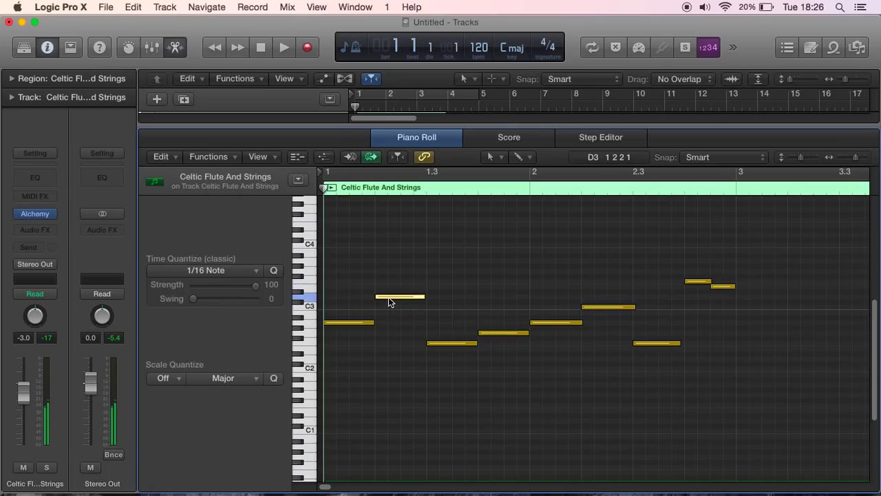
left_click(353, 323)
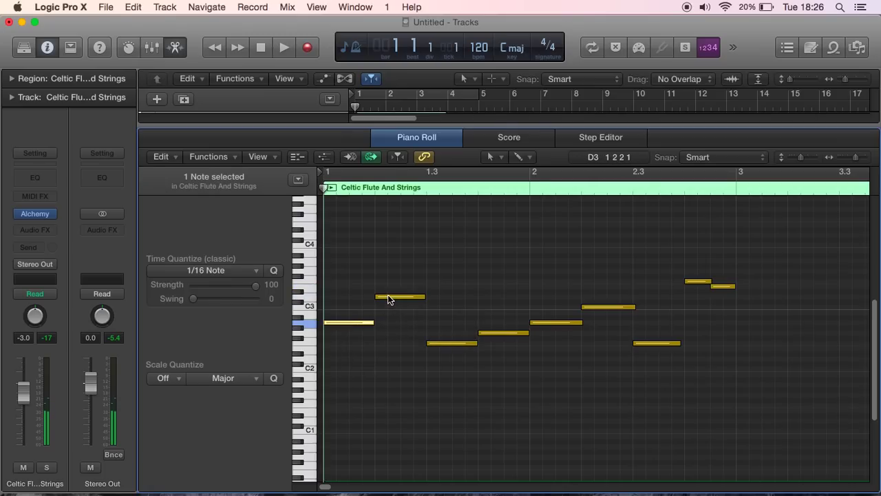
left_click(388, 299)
left_click_drag(388, 300, 387, 306)
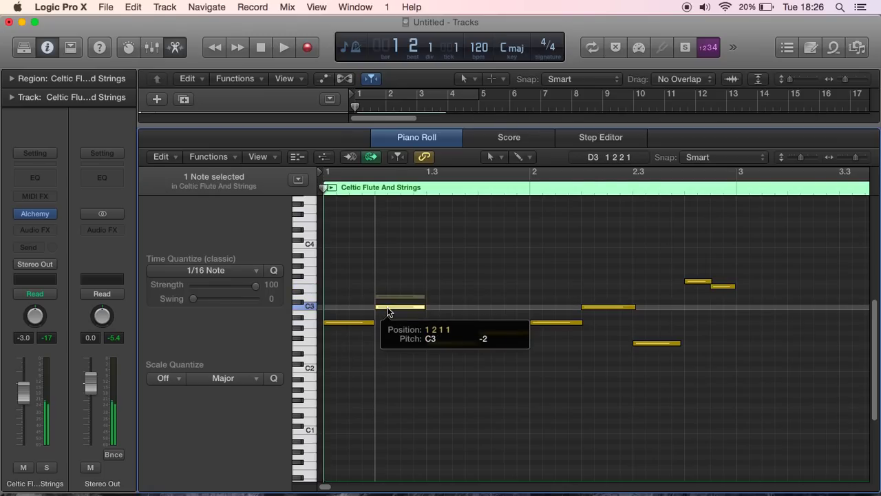
left_click(353, 322)
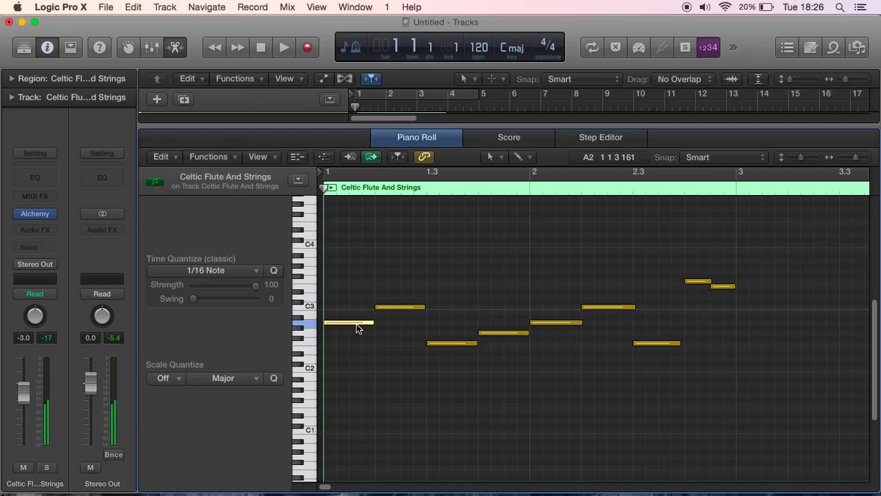
left_click(307, 312)
left_click(306, 326)
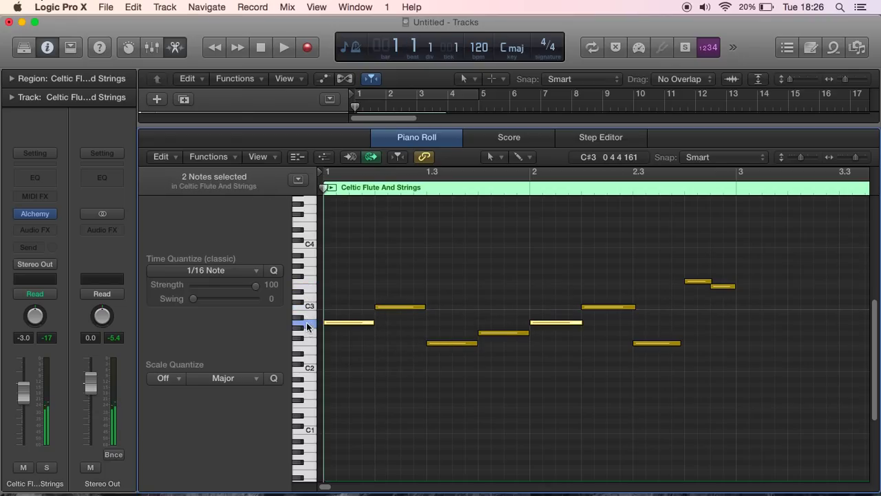
left_click(306, 312)
left_click(306, 305)
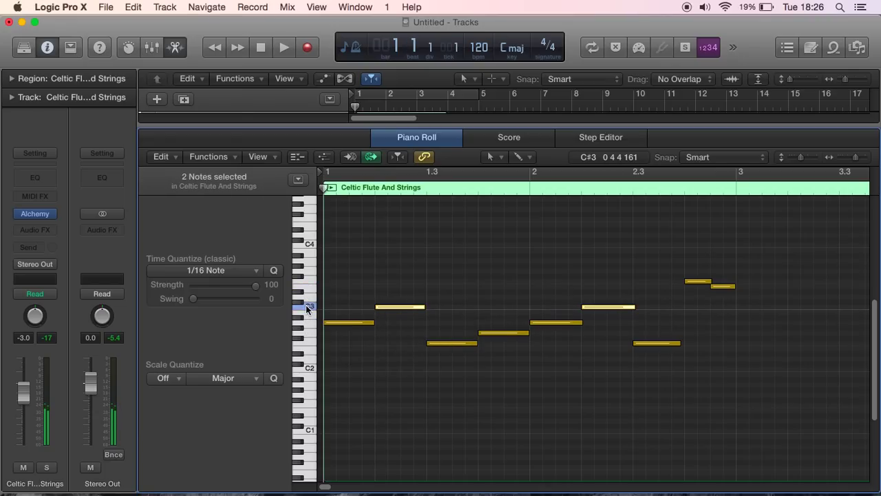
left_click(446, 347)
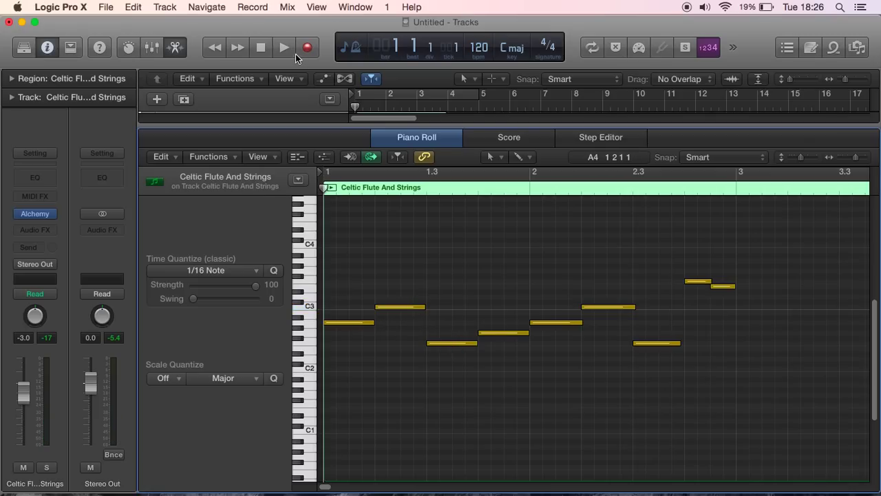
Try the bar 1.2 note back at D3, then settle it on C3.
left_click_drag(387, 307, 387, 301)
left_click(309, 271)
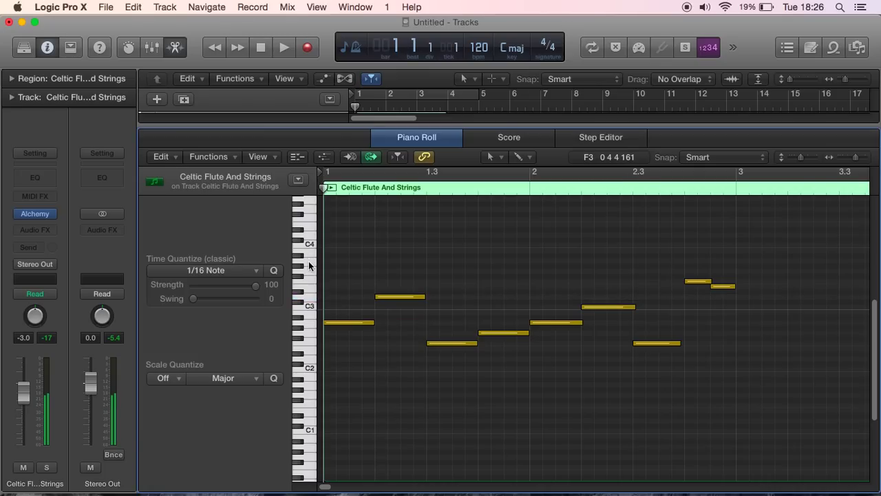
left_click(309, 279)
left_click(309, 306)
left_click_drag(387, 297, 386, 307)
Copy all nine melody notes to start at bar 3 and play the four-bar result.
left_click(292, 48)
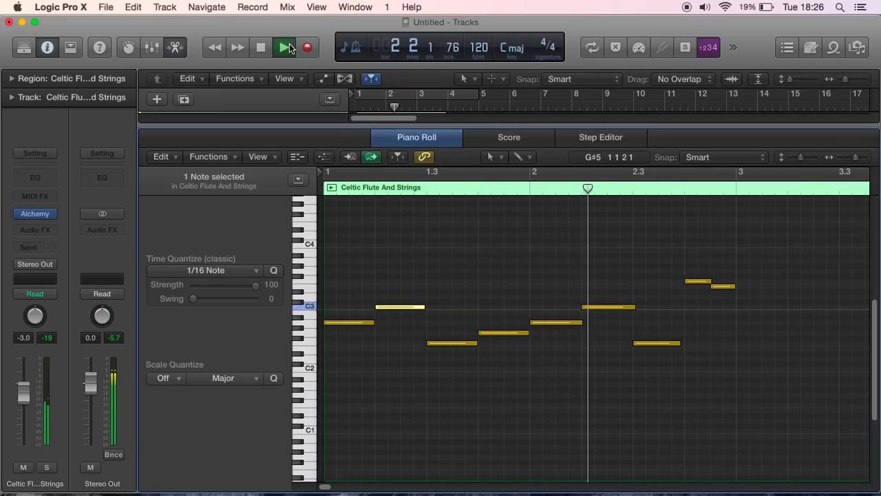
key("space")
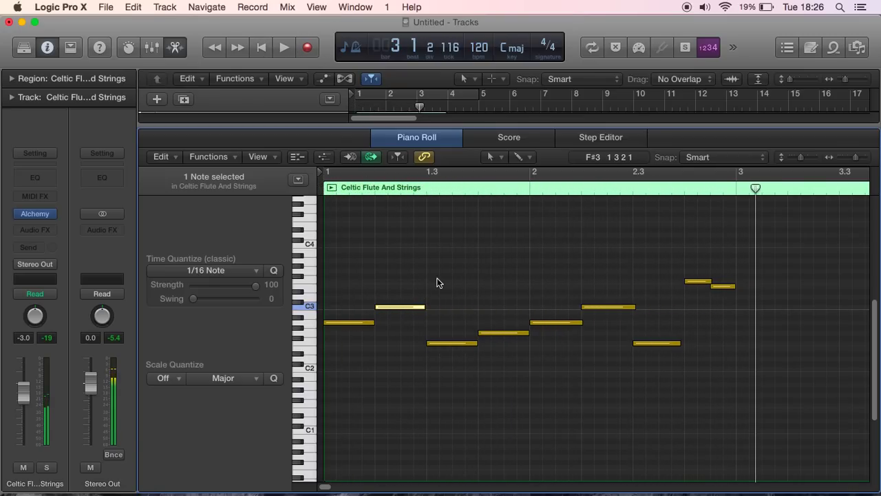
left_click(262, 47)
left_click_drag(351, 249, 726, 408)
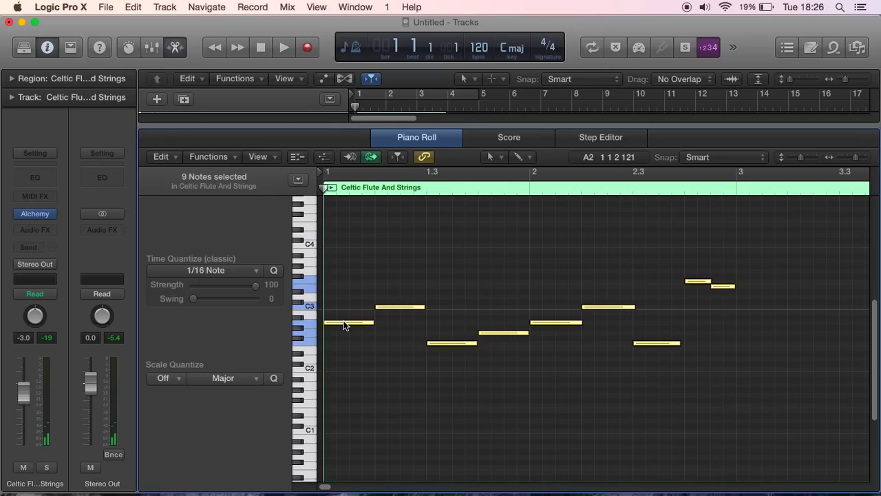
left_click_drag(344, 326, 758, 325)
key("super+Left")
key("super+Left")
key("super+Left")
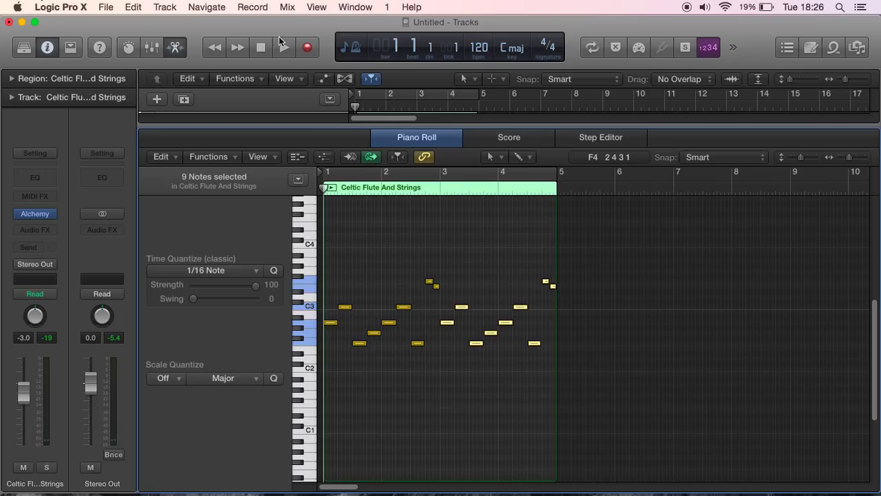
left_click(283, 45)
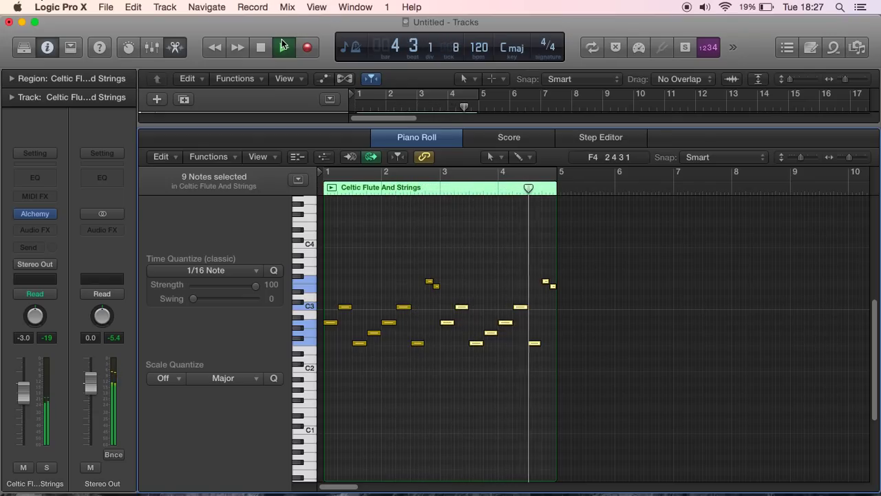
Close the Piano Roll and inspector, then copy the flute region to start at bar 5.
left_click(267, 47)
left_click(267, 46)
left_click(178, 48)
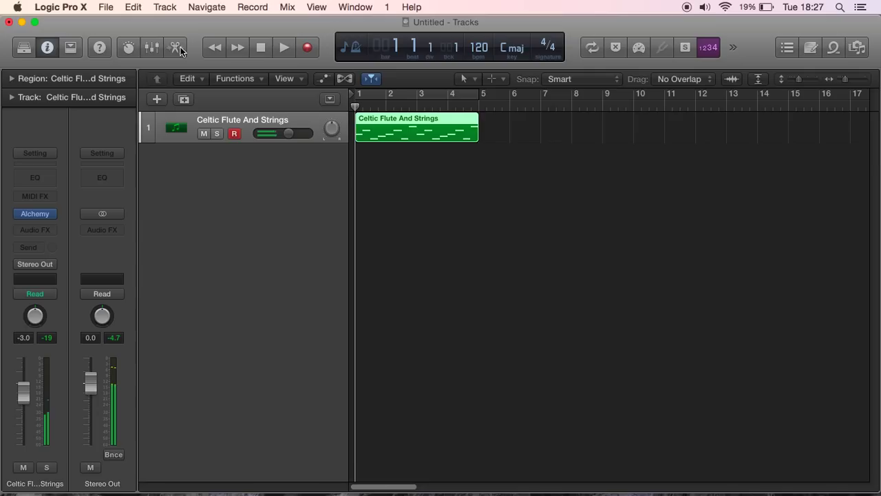
left_click(49, 47)
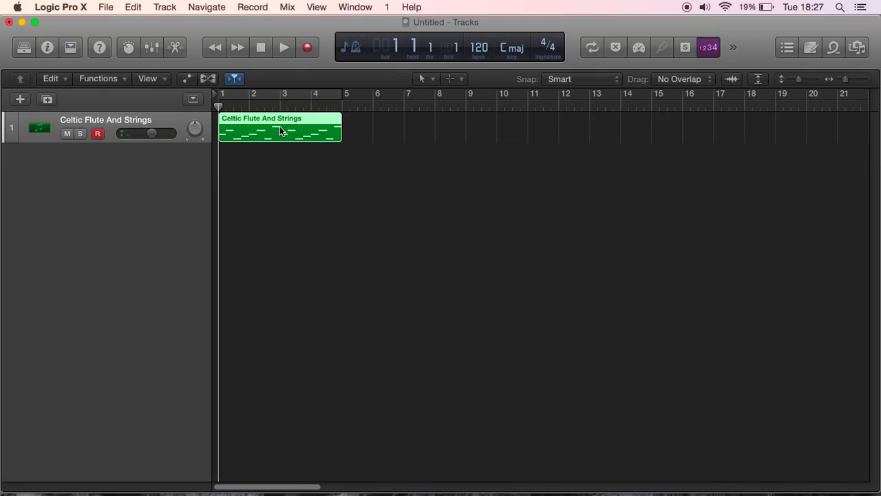
left_click_drag(280, 132, 520, 137)
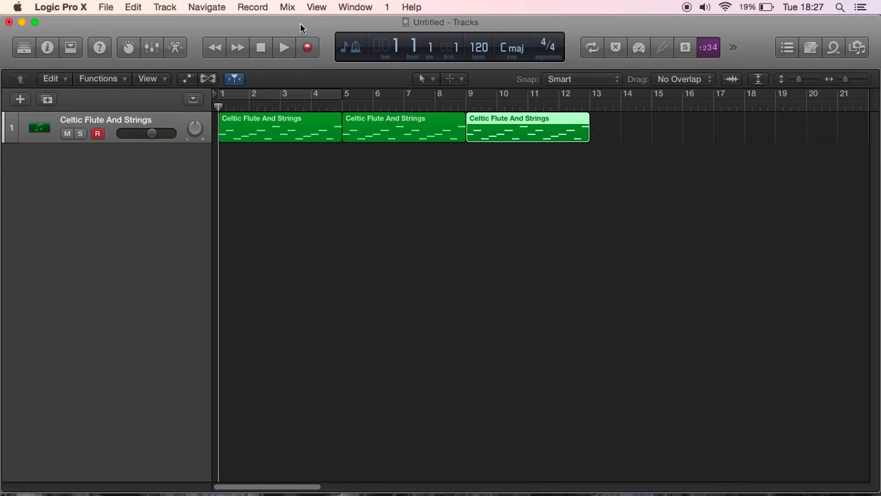
Remove the stray Inst 2 track, copy the second region to bar 9, and select all regions.
left_click(27, 99)
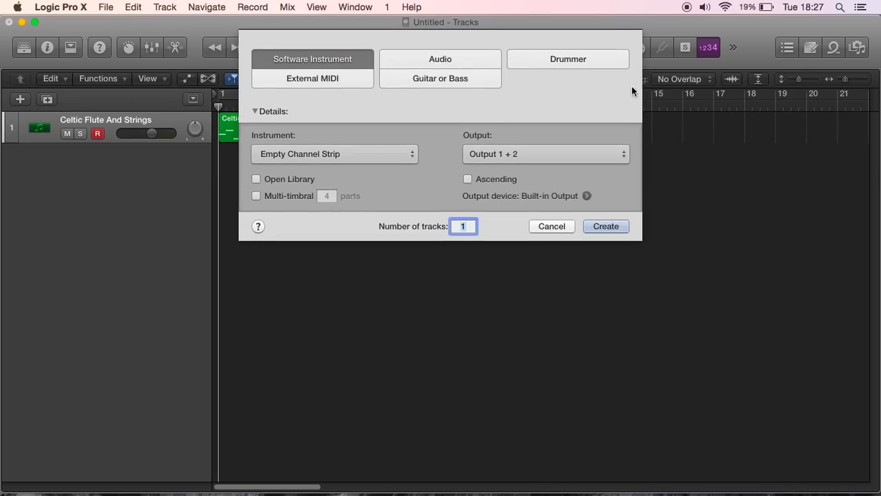
left_click(613, 226)
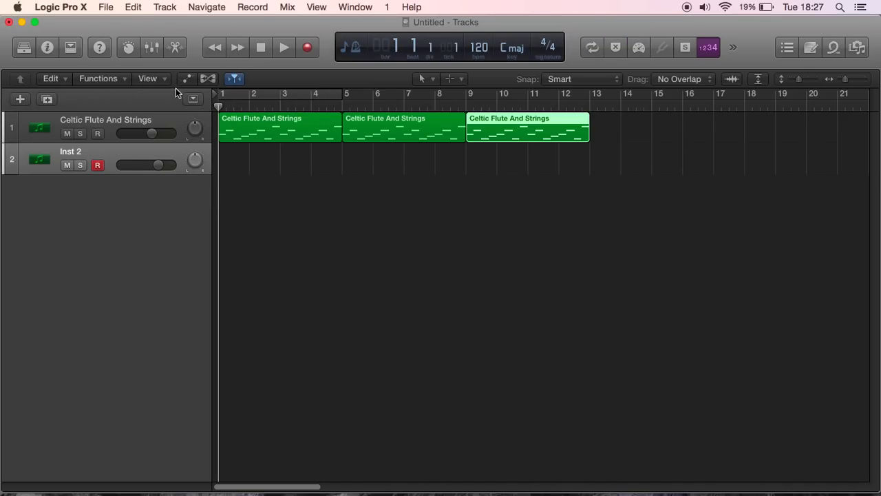
key("Delete")
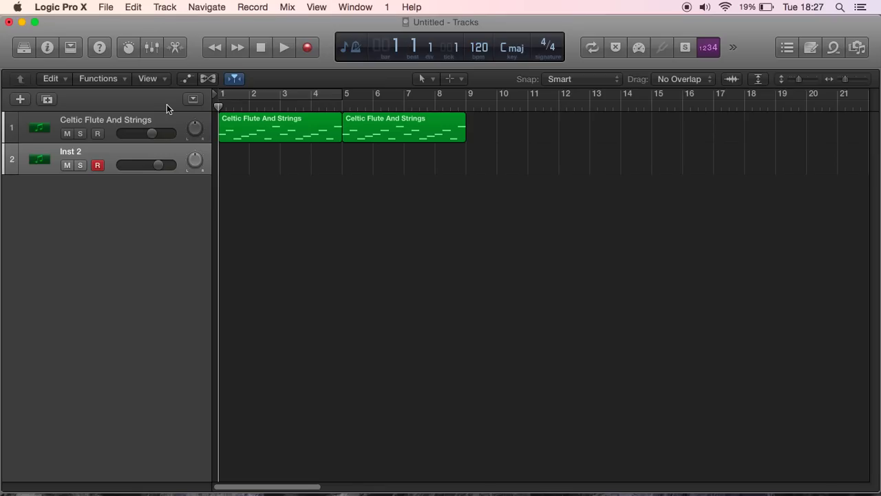
key("super+BackSpace")
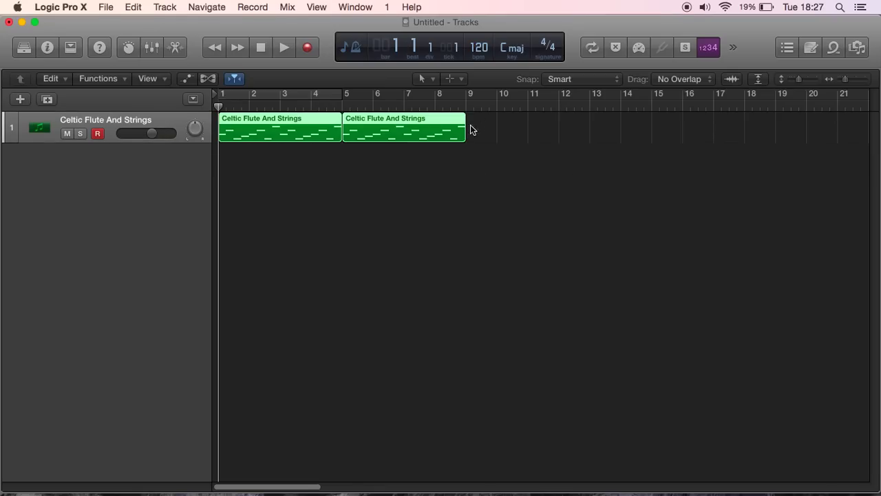
left_click(425, 130)
left_click_drag(411, 126, 538, 124)
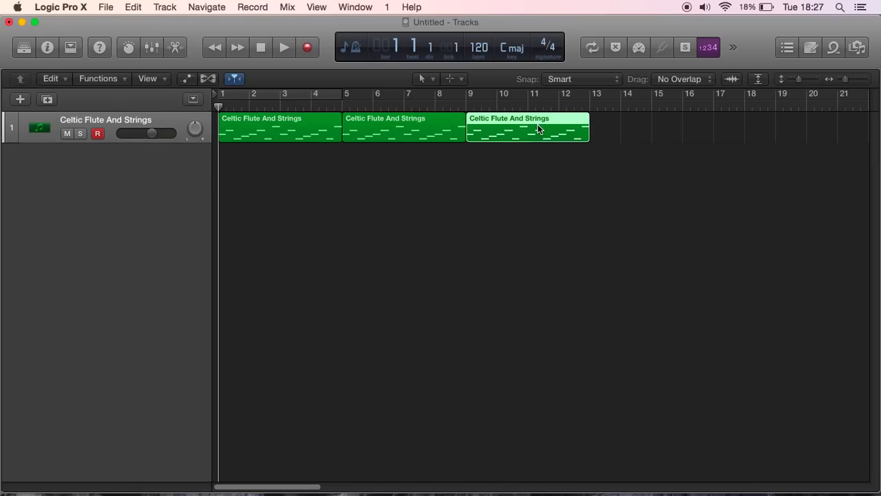
left_click(105, 118)
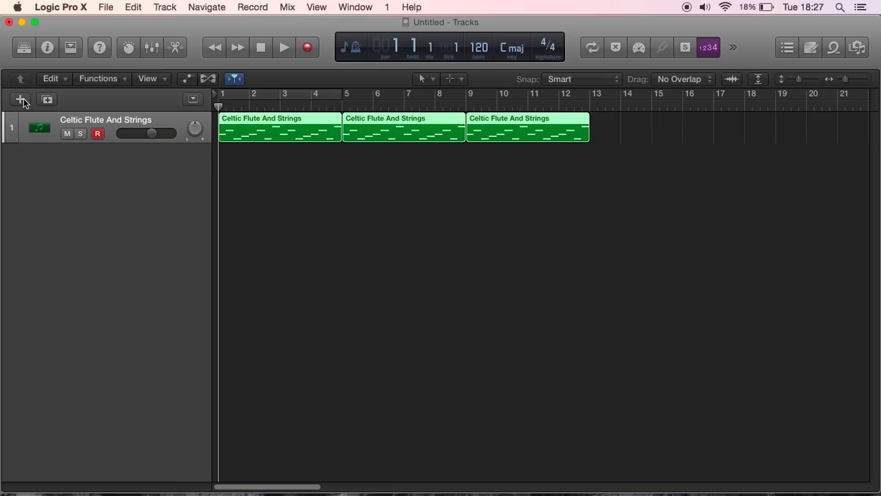
Create a new software instrument track, Inst 2, and load Alchemy as its instrument.
left_click(22, 99)
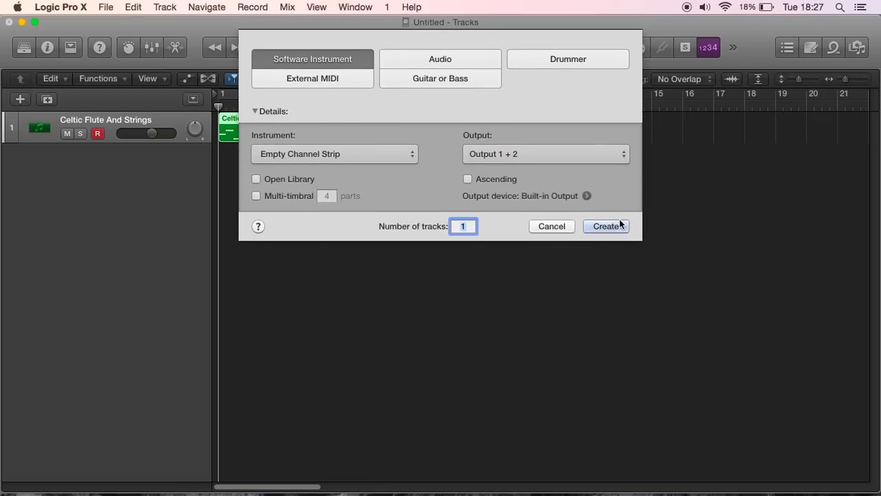
left_click(606, 226)
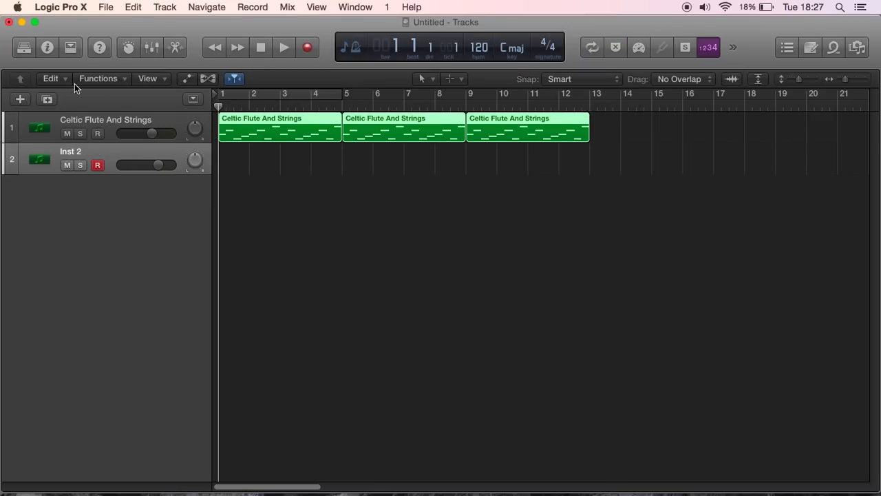
left_click(52, 53)
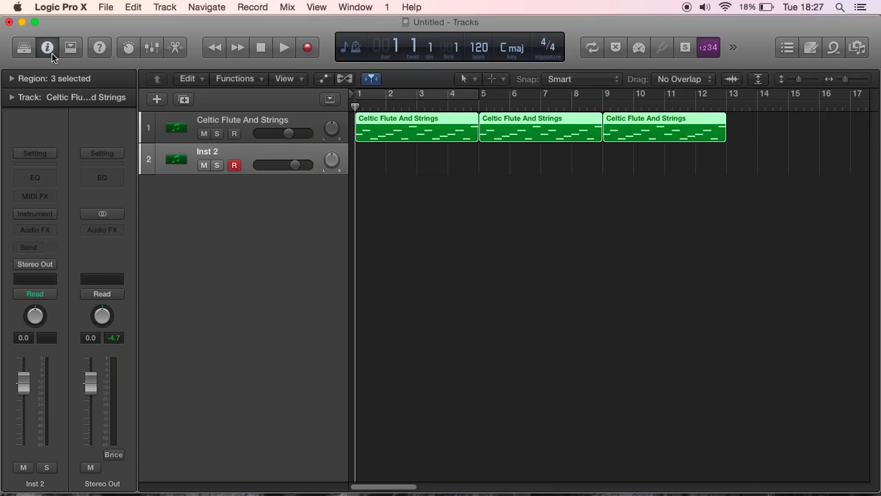
left_click(43, 214)
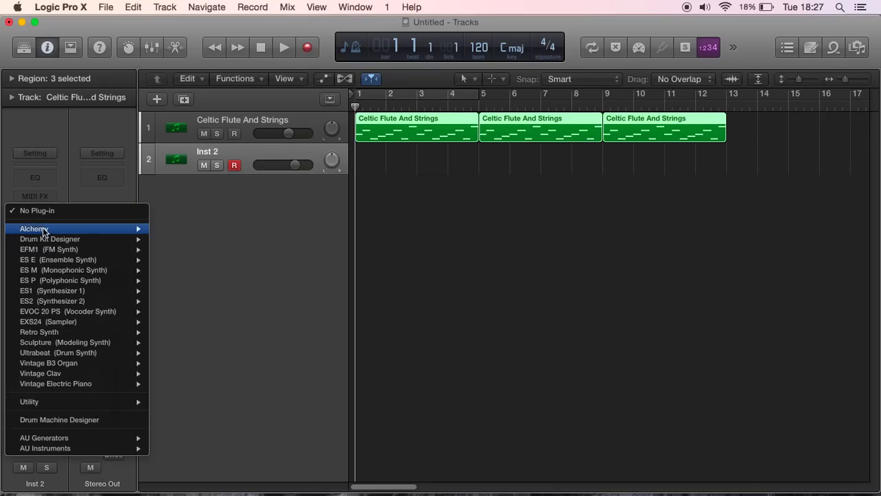
mouse_move(97, 229)
left_click(179, 231)
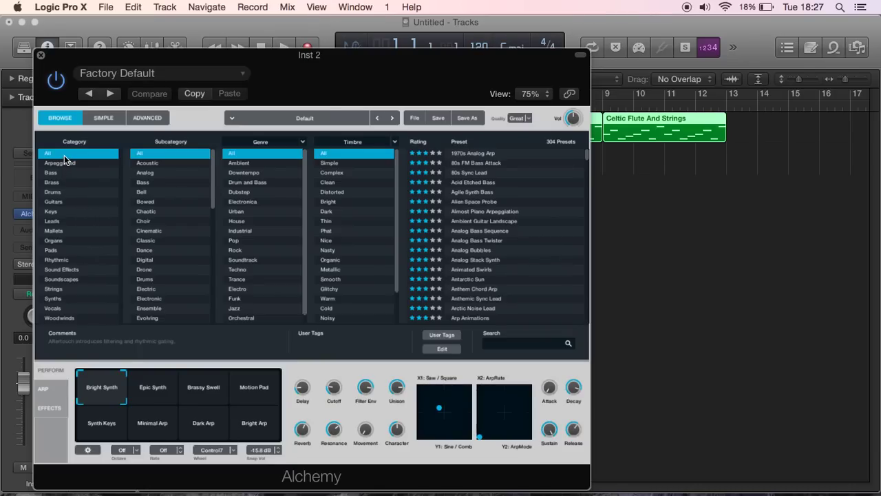
Filter Alchemy presets to Keys, load Metallic Echo Tines, and audition it via Musical Typing.
left_click(62, 212)
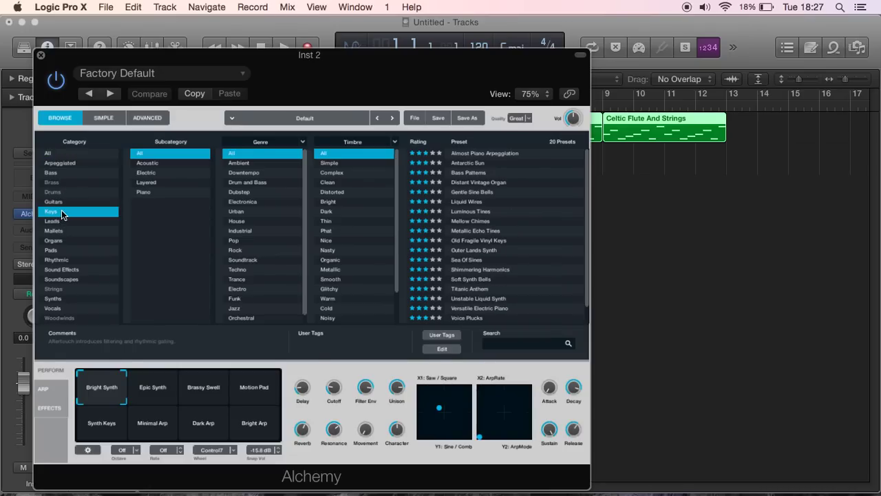
left_click(551, 231)
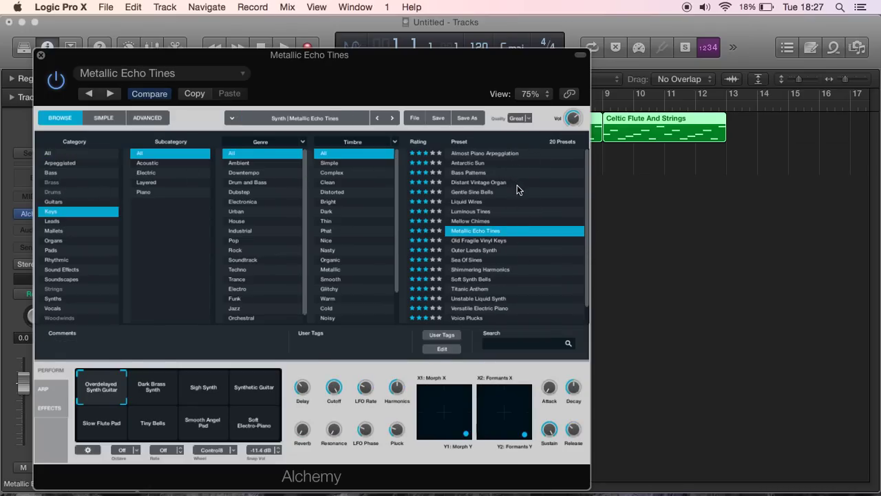
left_click(345, 7)
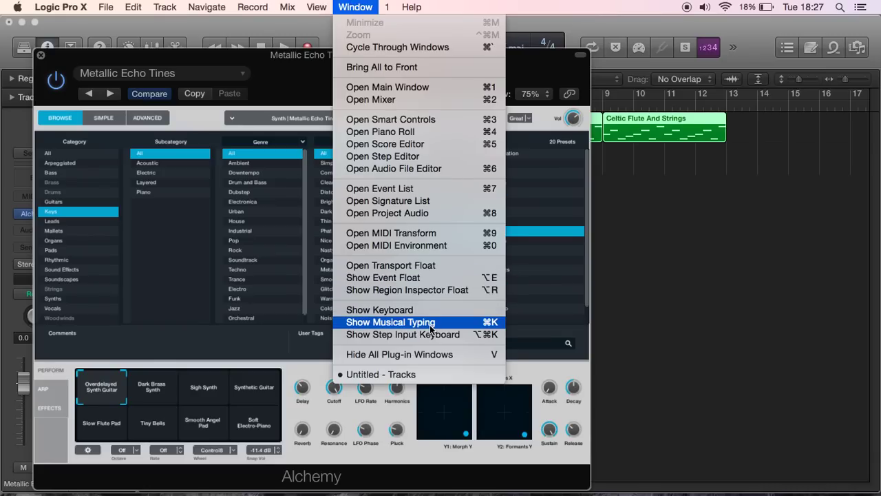
left_click(434, 322)
key("h")
key("h")
left_click_drag(683, 198, 744, 277)
key("h")
key("k")
key("semicolon")
key("h")
key("k")
key("semicolon")
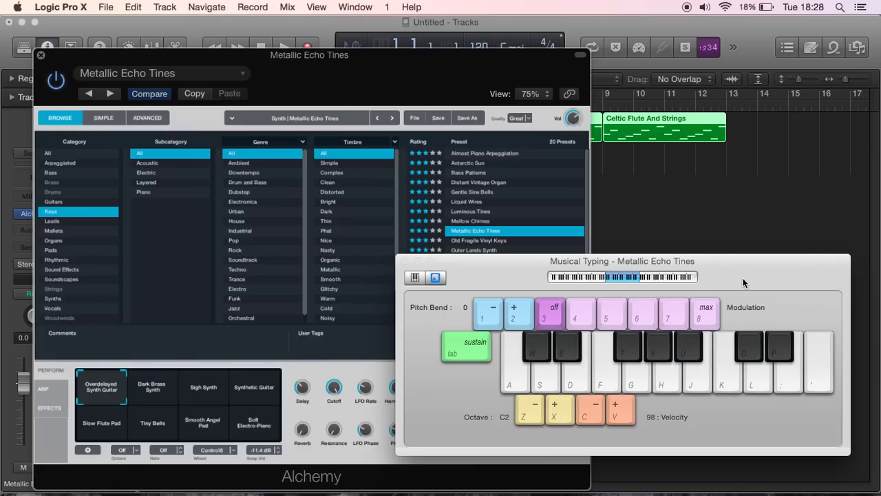
Switch to the Liquid Wires preset and audition it, moving the synth window down.
left_click(473, 202)
key("k")
key("semicolon")
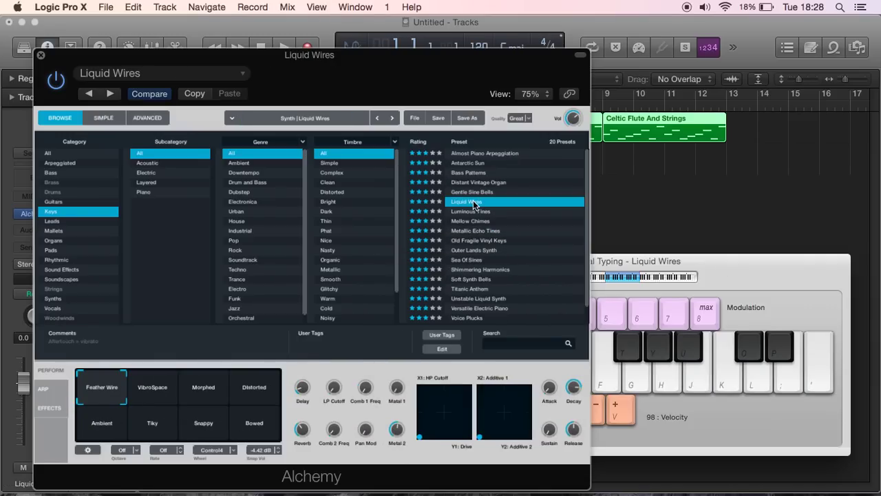
key("k")
key("semicolon")
key("h")
key("h")
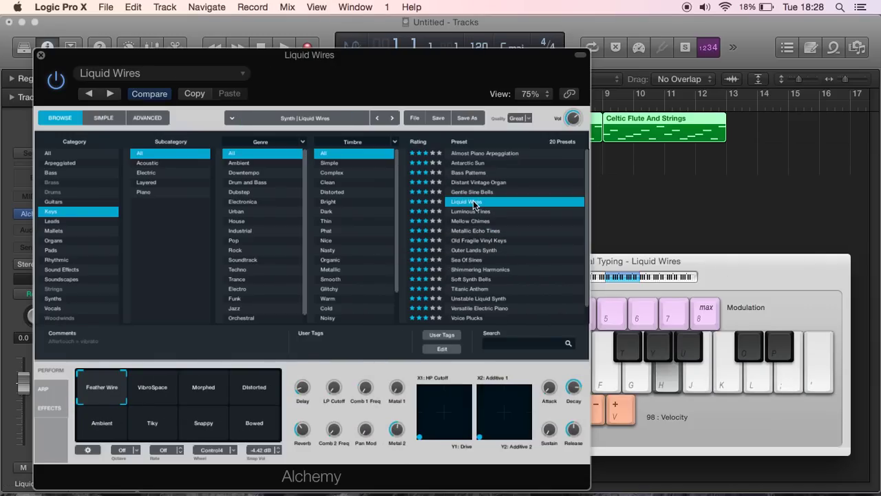
key("h")
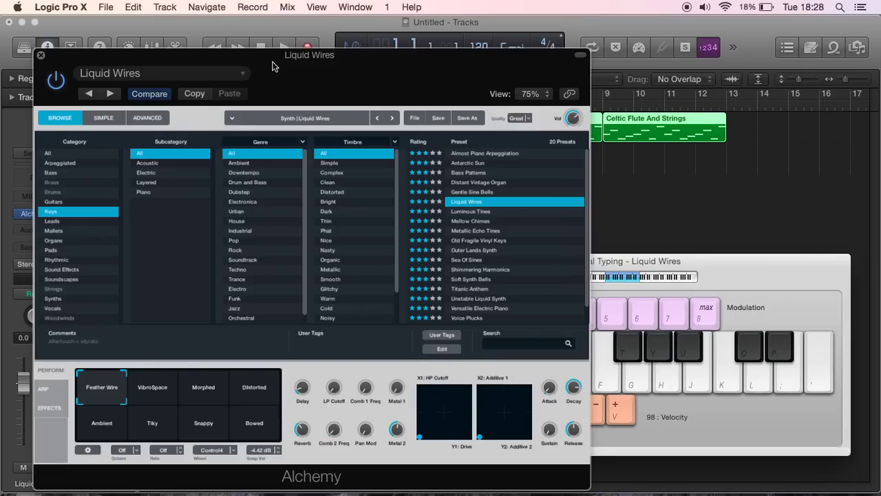
left_click_drag(274, 67, 270, 145)
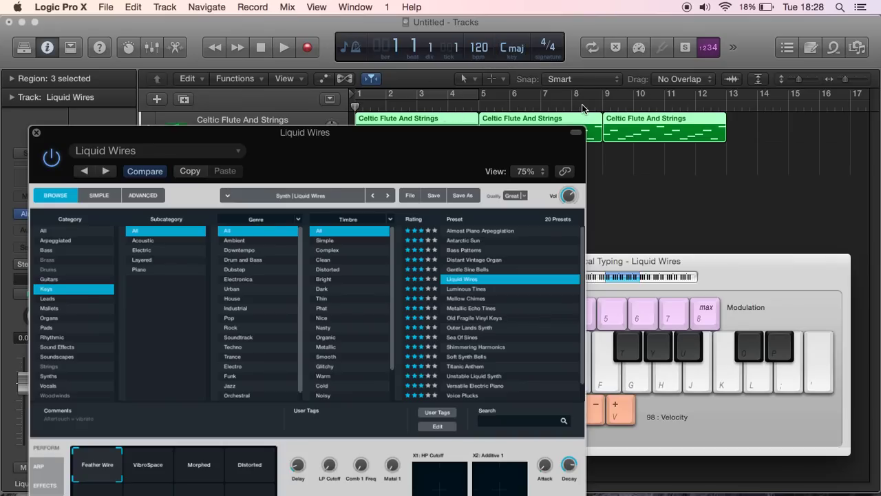
key("h")
Turn on Cycle, extend the cycle to end at bar 13, and play from bar 9.
left_click(479, 95)
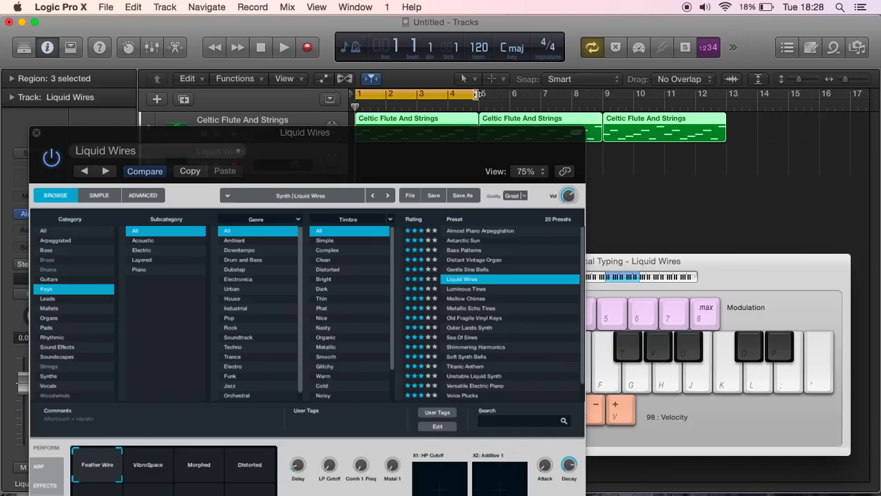
left_click(591, 49)
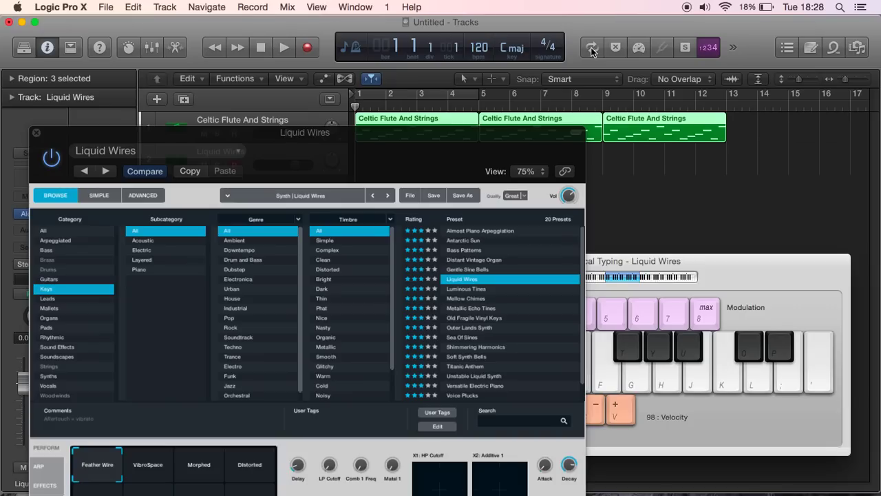
left_click(592, 48)
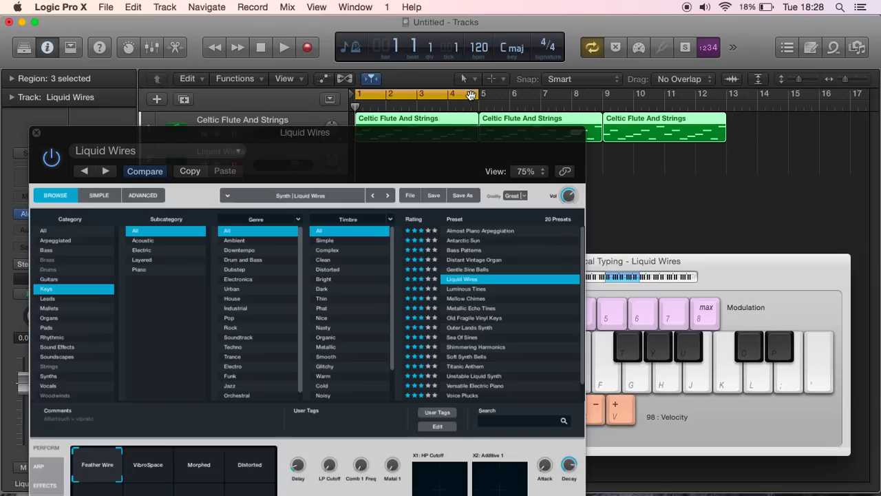
left_click_drag(478, 98, 725, 143)
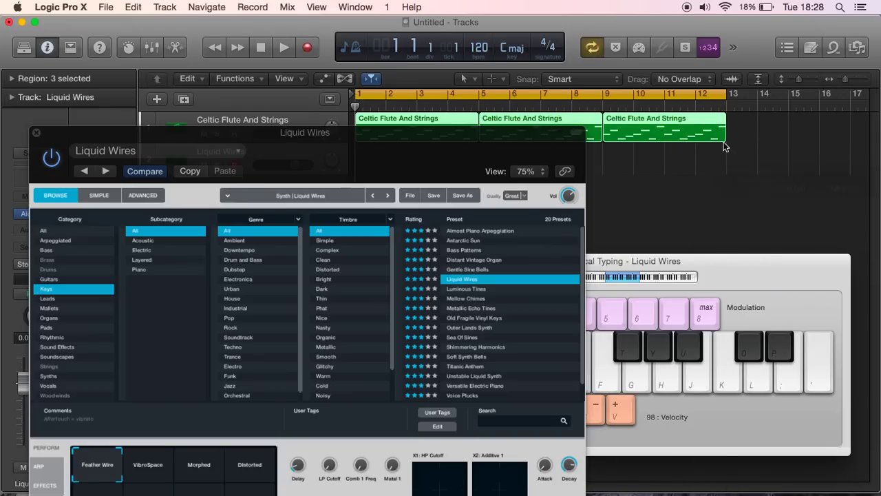
left_click(284, 46)
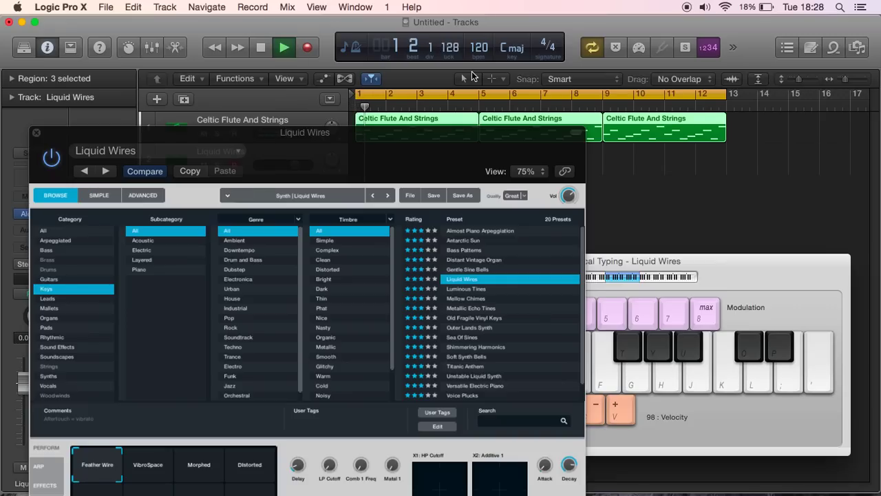
left_click(627, 105)
Play chords on Liquid Wires with Musical Typing over the looping project, then stop.
left_click(259, 48)
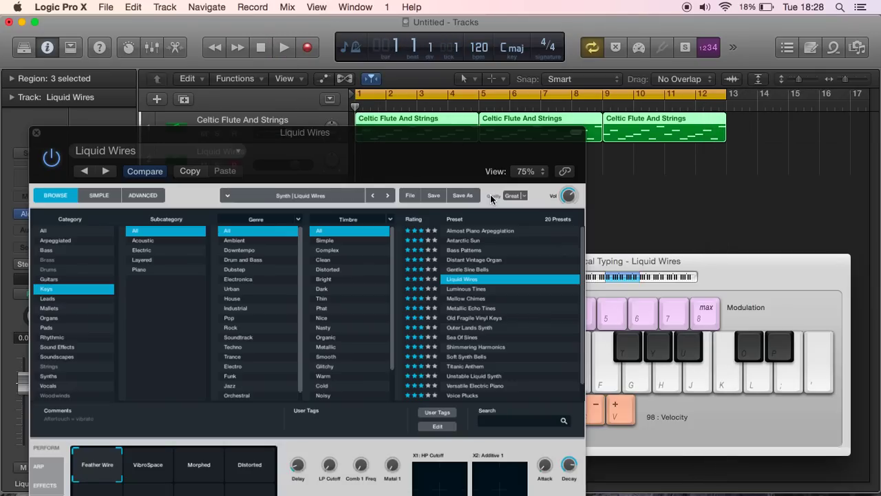
left_click_drag(441, 166, 434, 105)
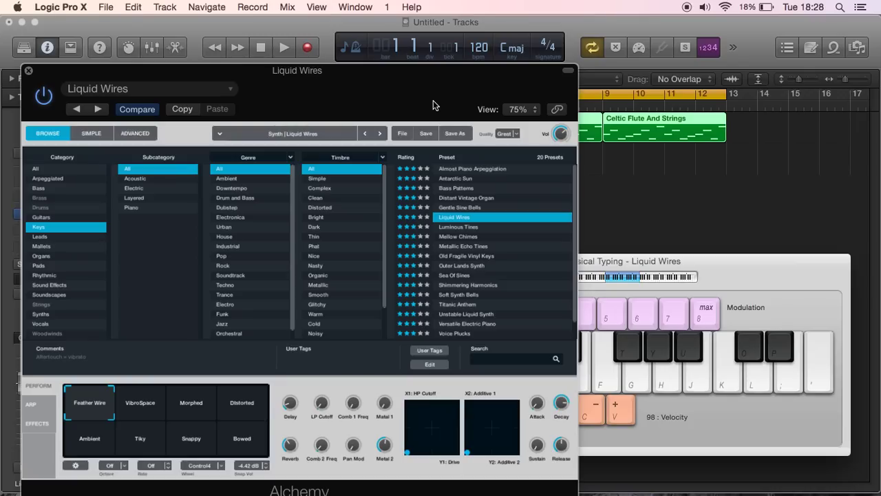
left_click_drag(433, 111, 402, 135)
key("h")
left_click(284, 47)
key("h")
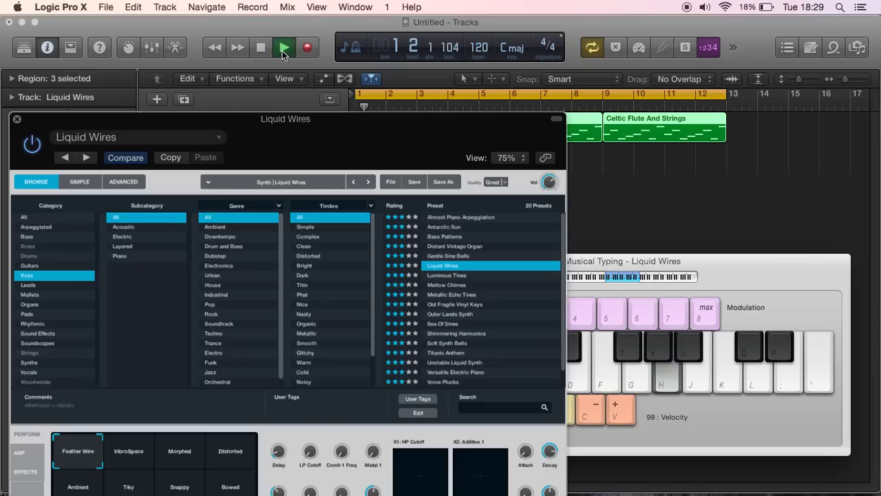
key("h")
key("k")
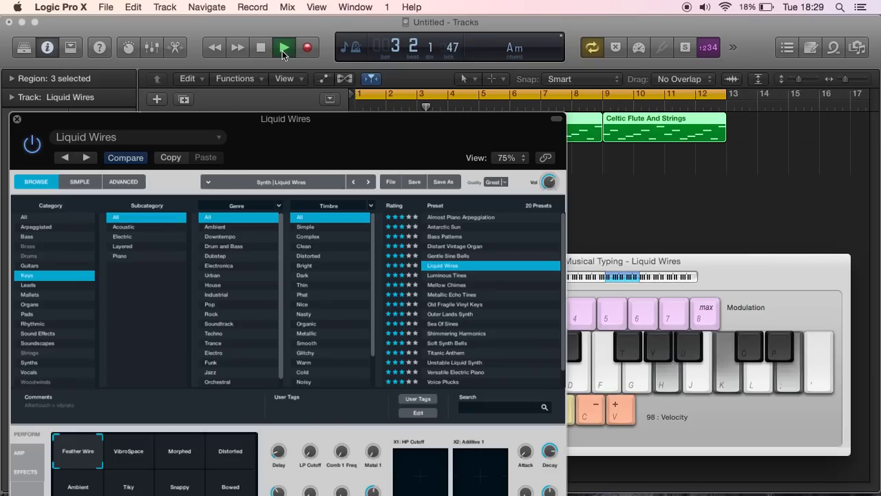
key("k")
key("semicolon")
key("k")
key("semicolon")
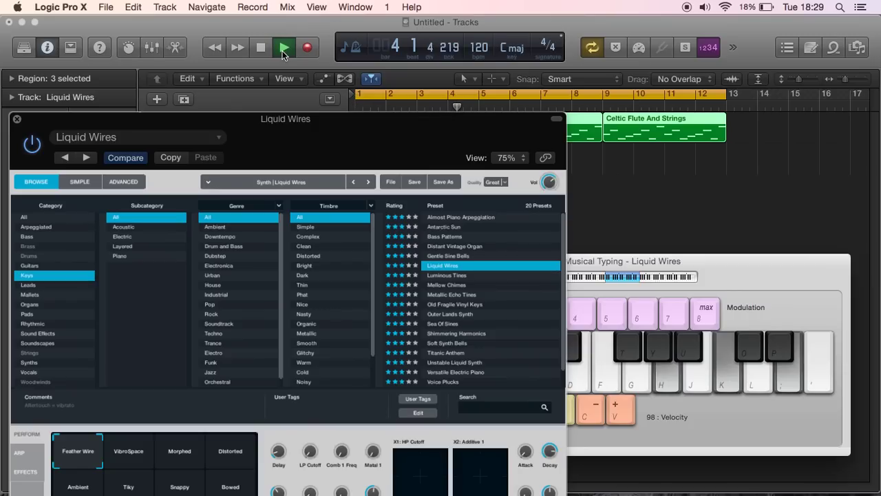
left_click(260, 49)
left_click(260, 48)
Switch the second track to the Antarctic Sun Keys preset and audition a few chords.
left_click(423, 226)
key("k")
key("semicolon")
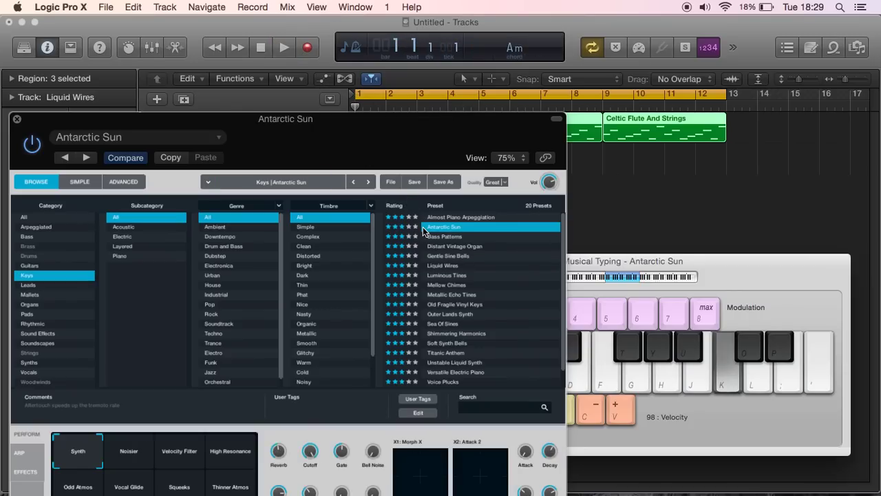
key("h")
key("semicolon")
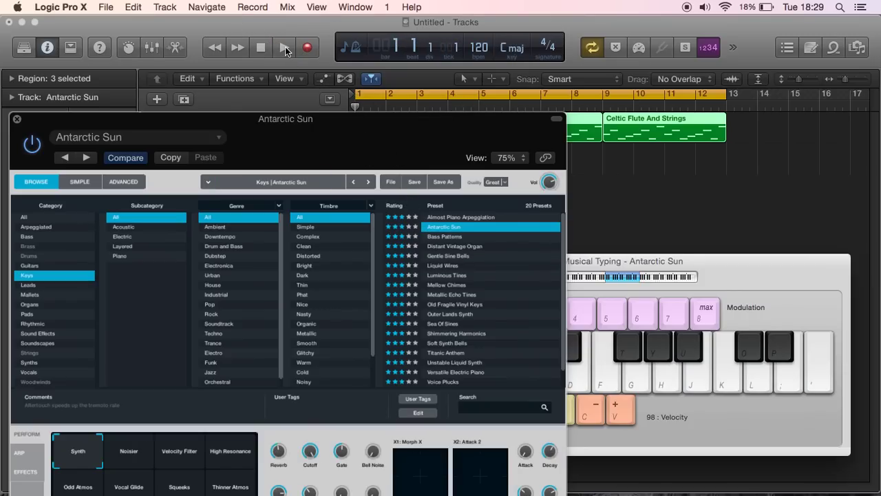
Play Antarctic Sun chords, starting with Am, along with the looping playback.
left_click(285, 47)
key("k")
key("semicolon")
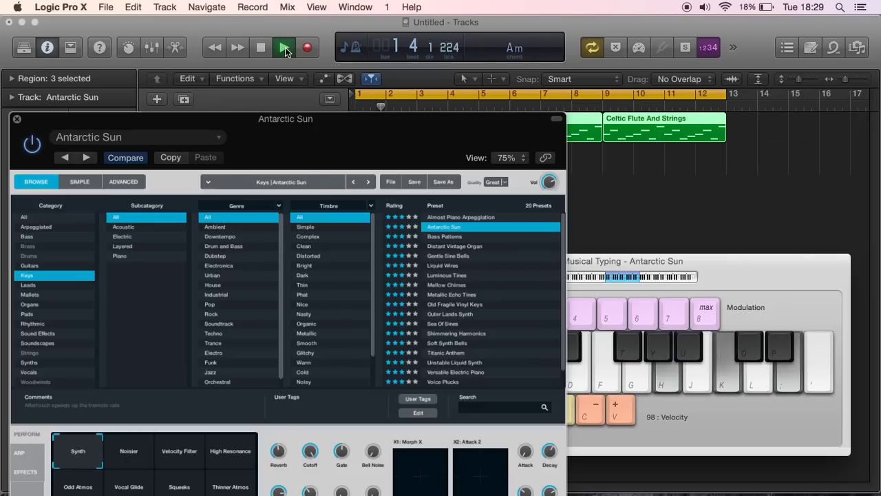
key("k")
key("semicolon")
key("h")
key("k")
key("k")
key("semicolon")
key("k")
key("semicolon")
key("k")
key("semicolon")
key("f")
key("k")
key("h")
key("k")
key("semicolon")
key("k")
key("semicolon")
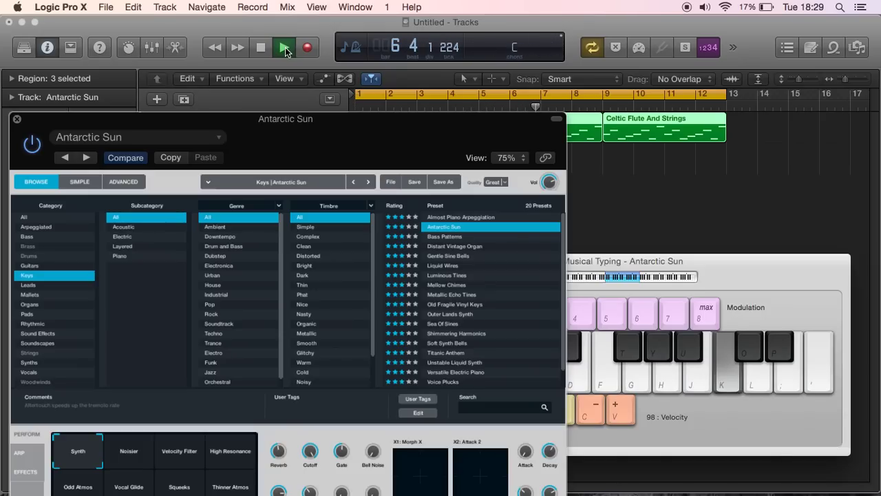
Set the Antarctic Sun track volume to -3.0 dB.
left_click(262, 47)
left_click_drag(329, 152, 326, 253)
left_click_drag(301, 168, 299, 167)
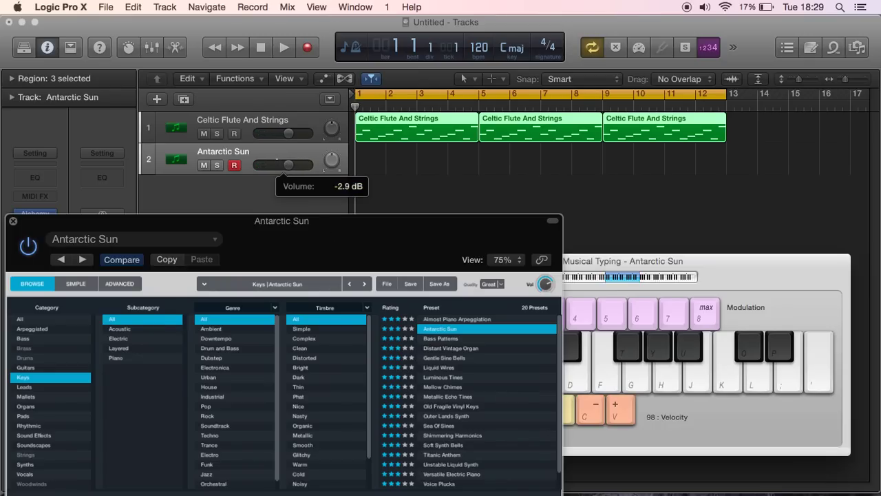
left_click_drag(289, 164, 277, 164)
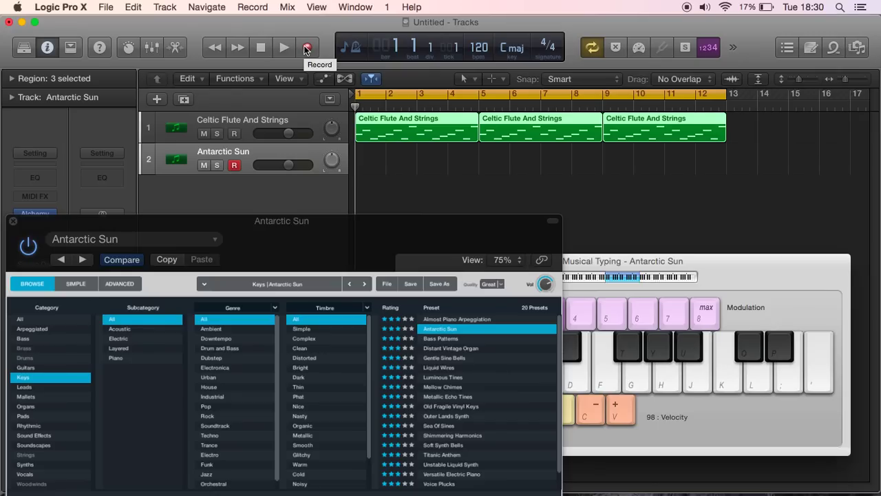
Record a short Am chord part onto the Antarctic Sun track with Musical Typing.
key("h+k+semicolon")
key("h+k+semicolon")
left_click(311, 53)
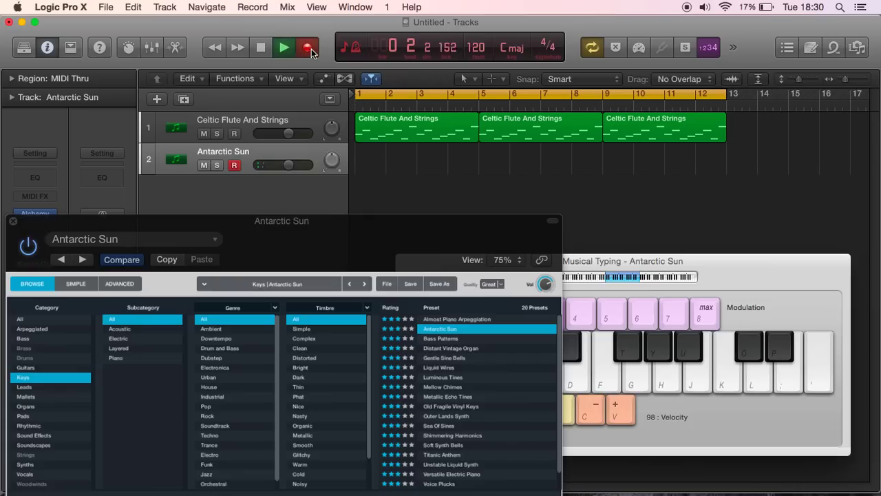
key("h+k+semicolon")
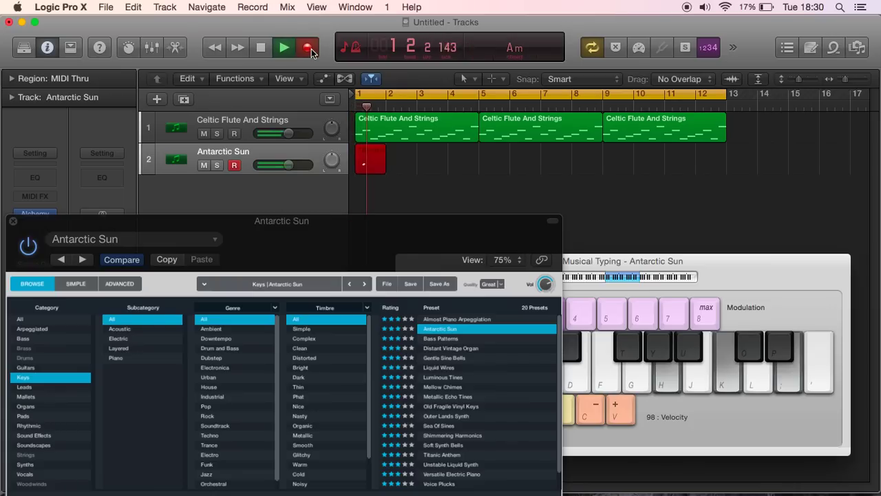
key("h")
key("k+semicolon")
key("h")
key("k+semicolon")
key("k+semicolon")
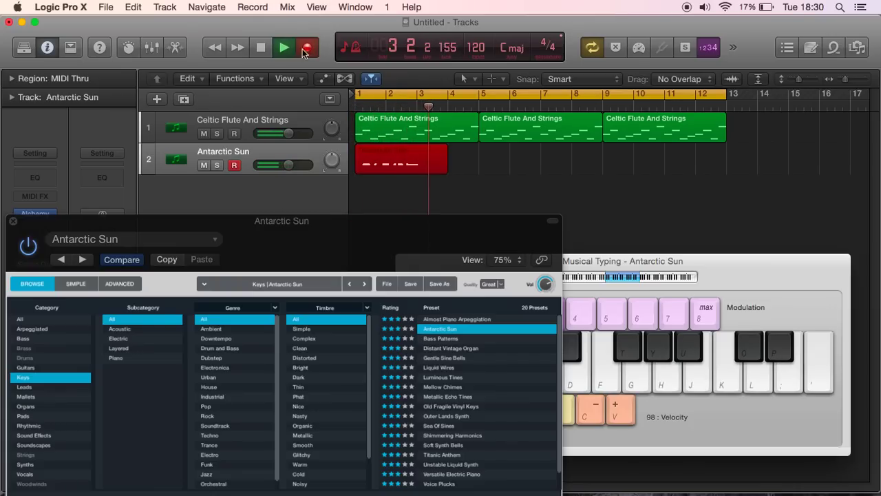
left_click(262, 48)
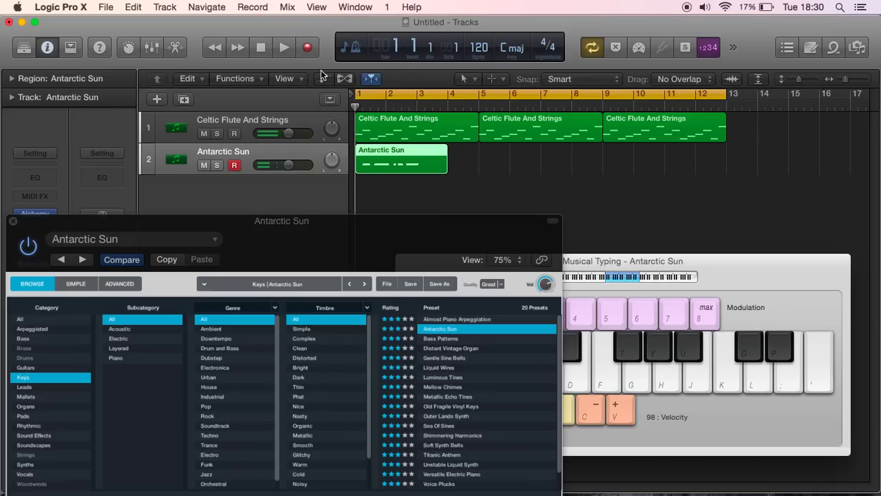
Open the recorded region in the Piano Roll, close Alchemy and Musical Typing, and play it back.
double_click(379, 158)
left_click(13, 221)
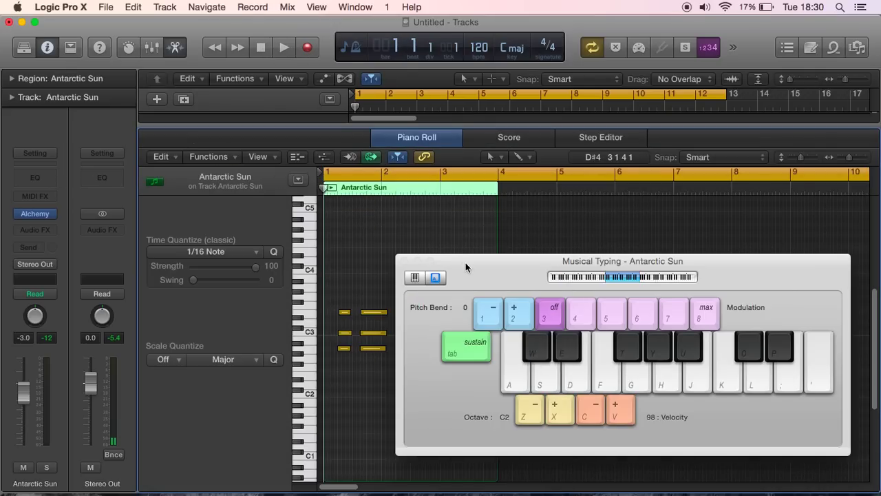
left_click_drag(474, 270, 539, 31)
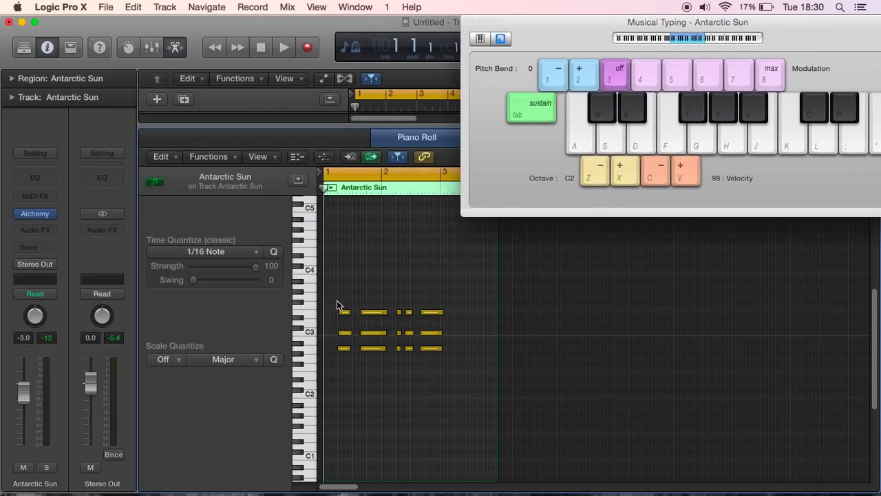
left_click_drag(334, 297, 444, 363)
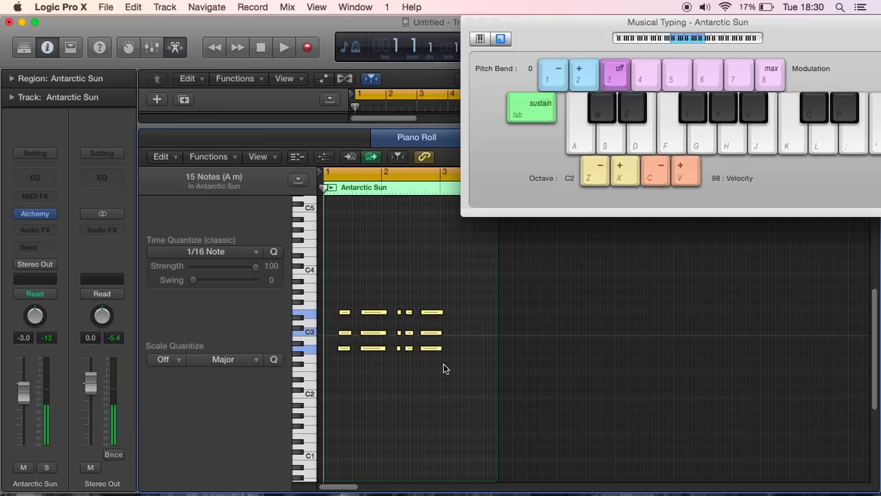
left_click(286, 46)
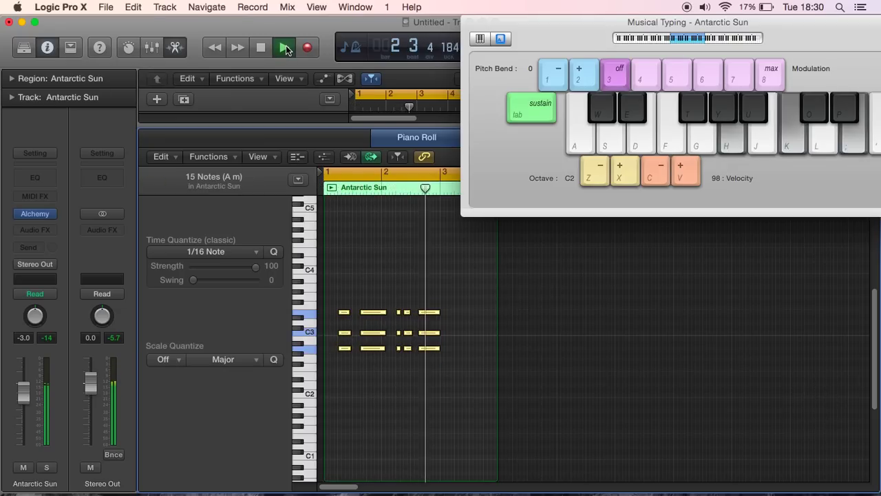
left_click(261, 46)
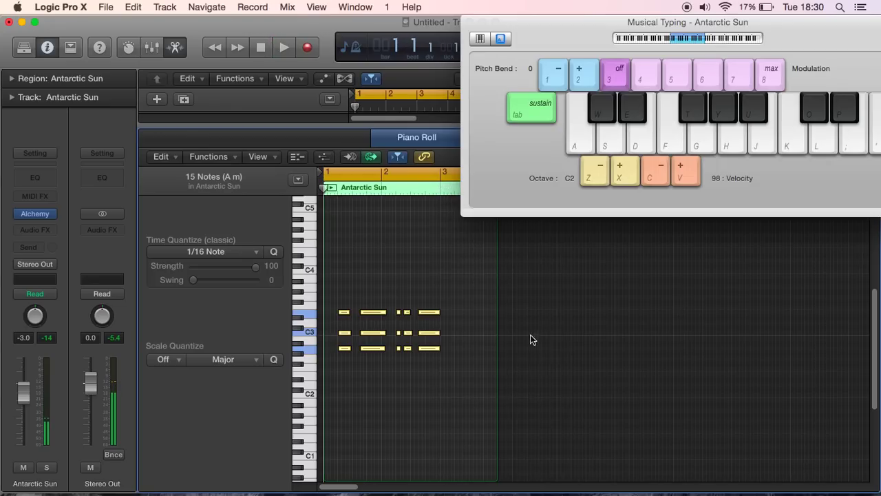
left_click(470, 22)
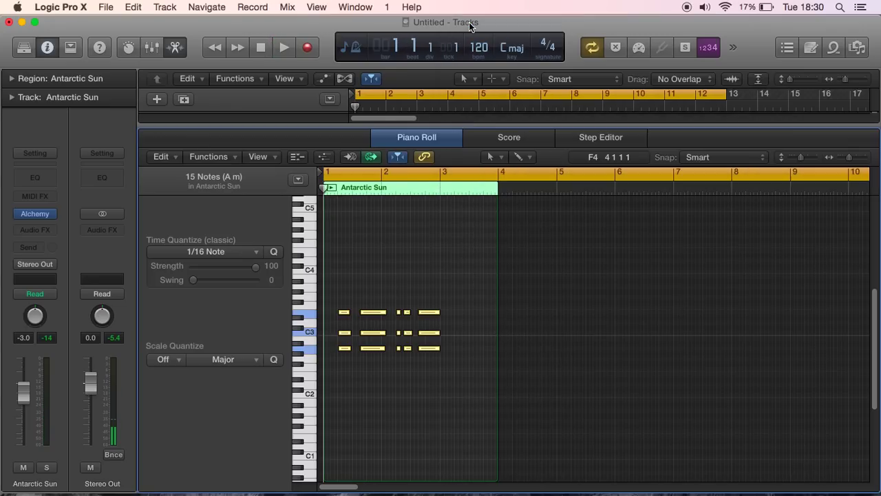
Lengthen the region to bar 5, reposition the first E3 note, and play the part.
left_click_drag(500, 287, 557, 294)
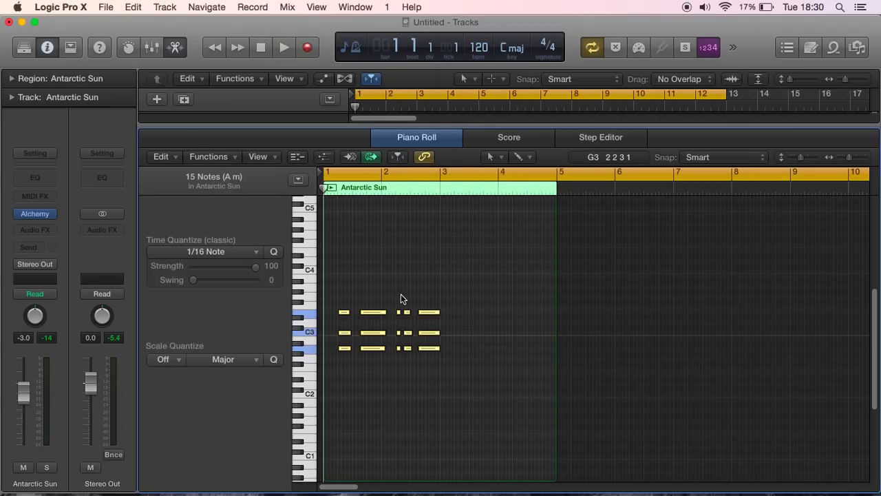
left_click(344, 314)
mouse_move(344, 315)
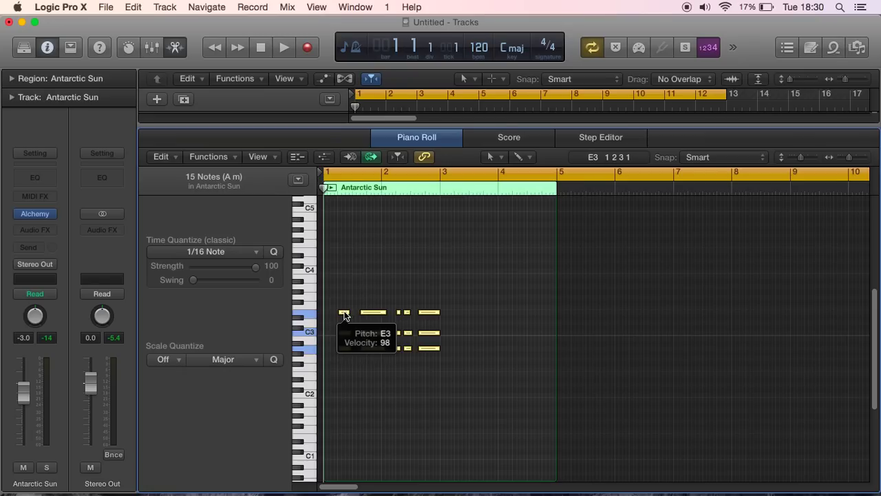
left_click_drag(344, 312, 460, 312)
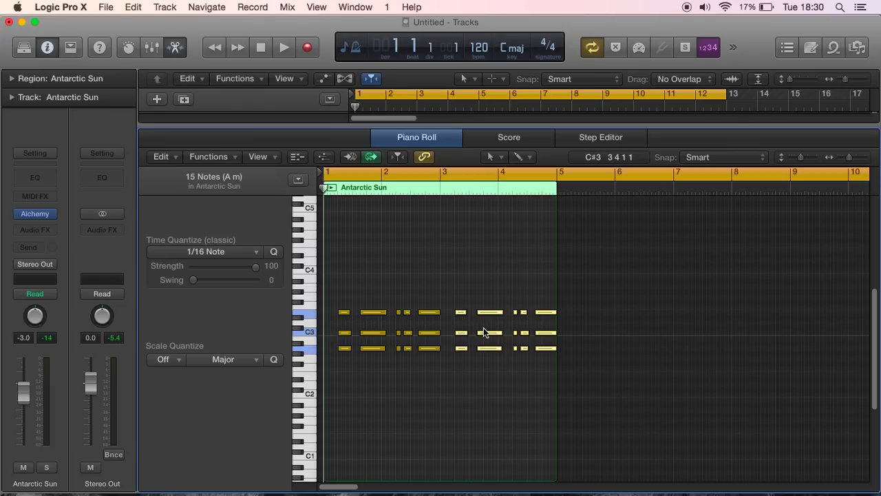
left_click(458, 282)
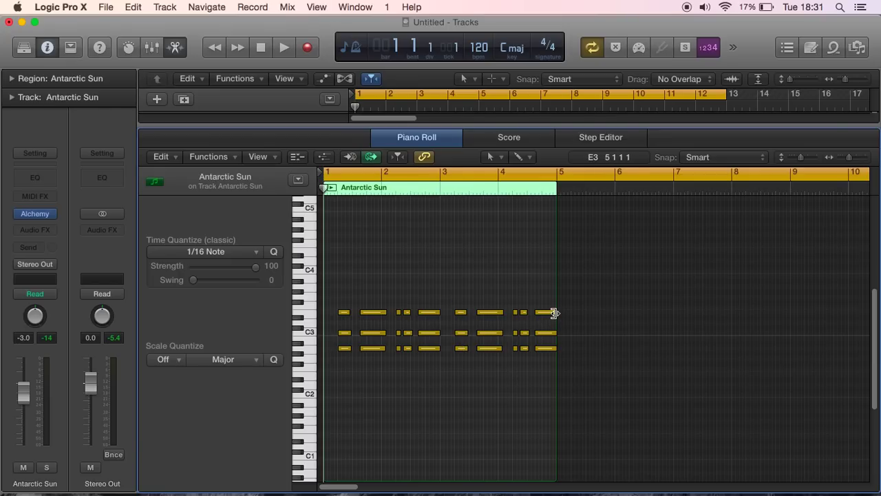
left_click(284, 47)
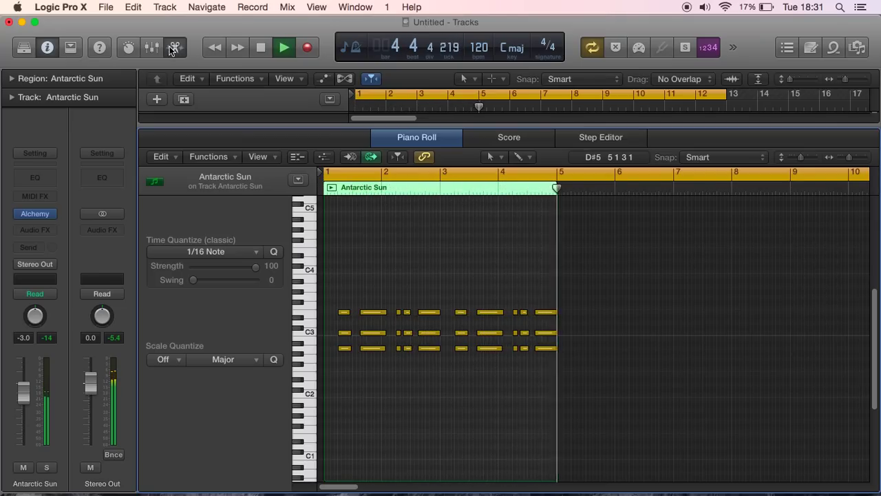
left_click(173, 47)
left_click(47, 47)
left_click(262, 47)
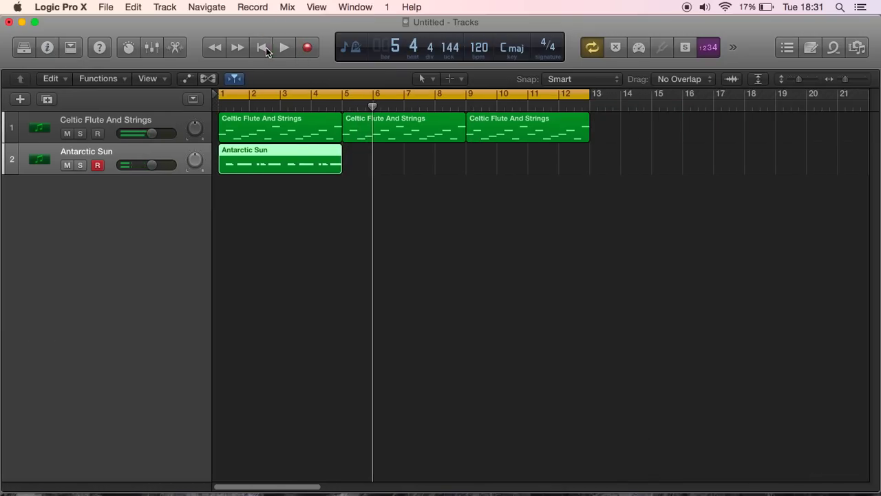
left_click_drag(356, 159, 401, 153)
key("Delete")
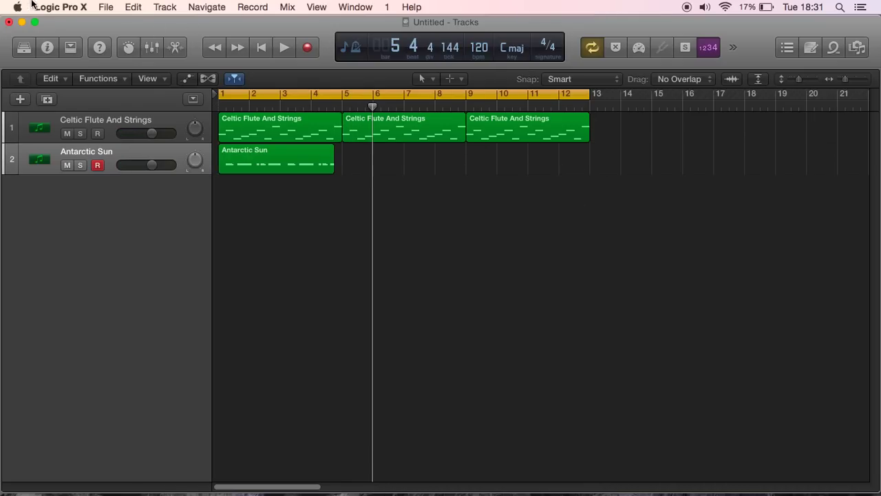
left_click(133, 7)
left_click(131, 17)
left_click(133, 7)
left_click(138, 21)
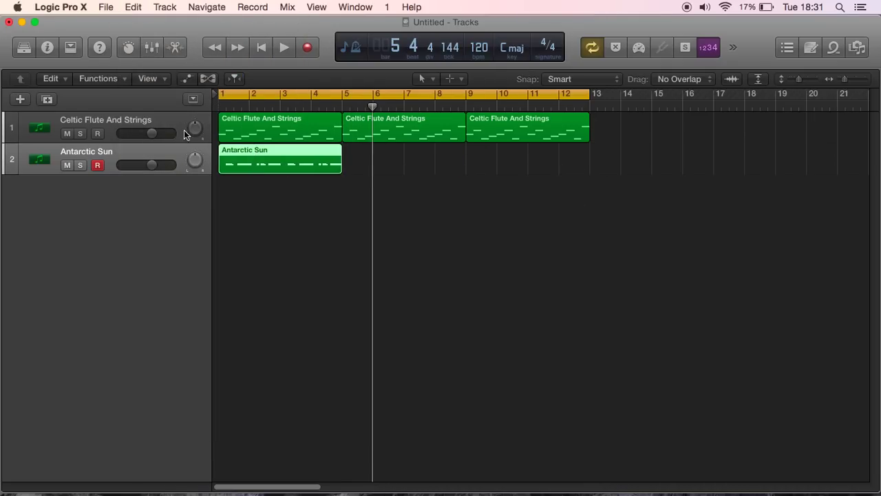
left_click_drag(274, 163, 525, 169)
left_click(261, 47)
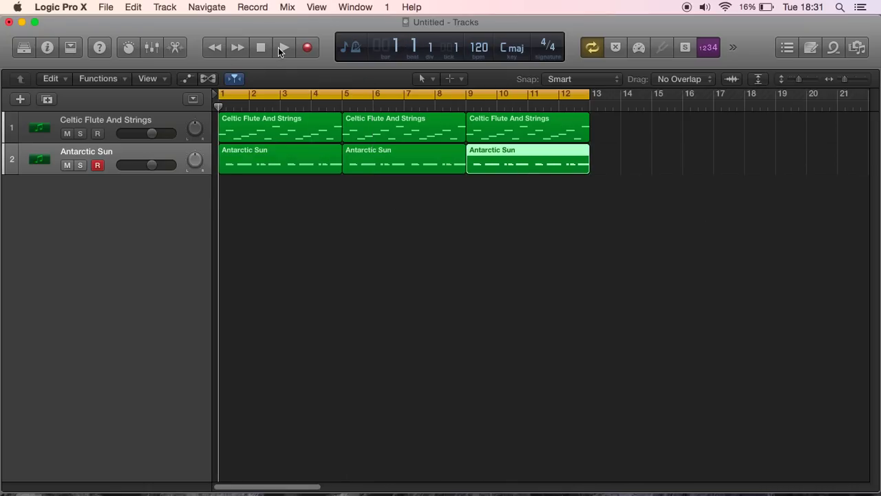
left_click(281, 47)
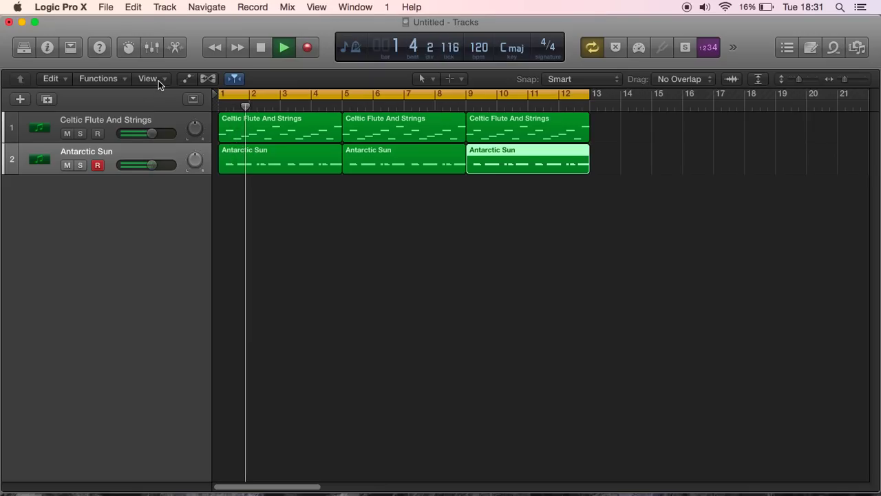
key("XF86AudioRaiseVolume")
key("XF86AudioRaiseVolume")
key("XF86AudioRaiseVolume")
key("XF86AudioRaiseVolume")
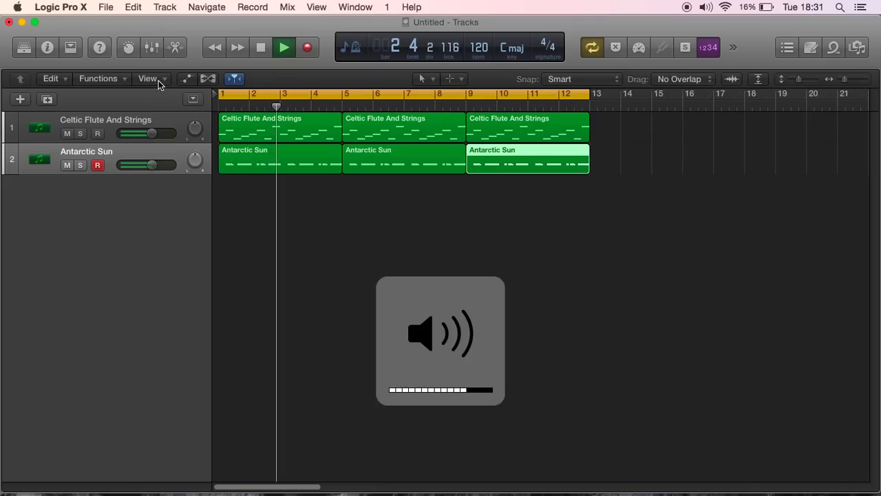
key("XF86AudioRaiseVolume")
key("XF86AudioRaiseVolume")
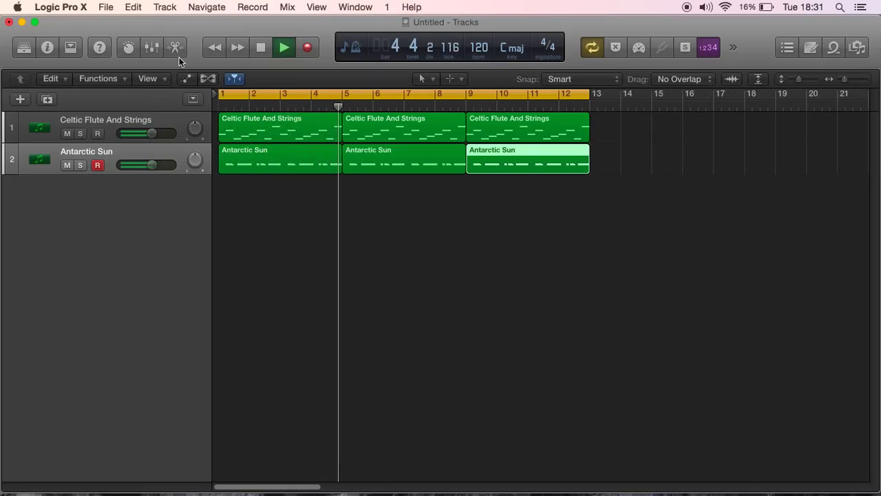
left_click(265, 46)
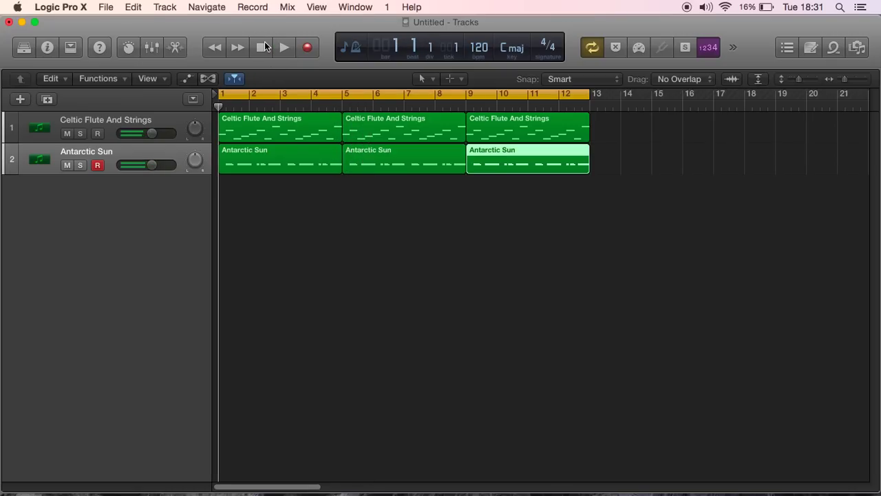
Create a new software instrument track running Alchemy with the Bass > Deep Sub Bass preset.
left_click(20, 100)
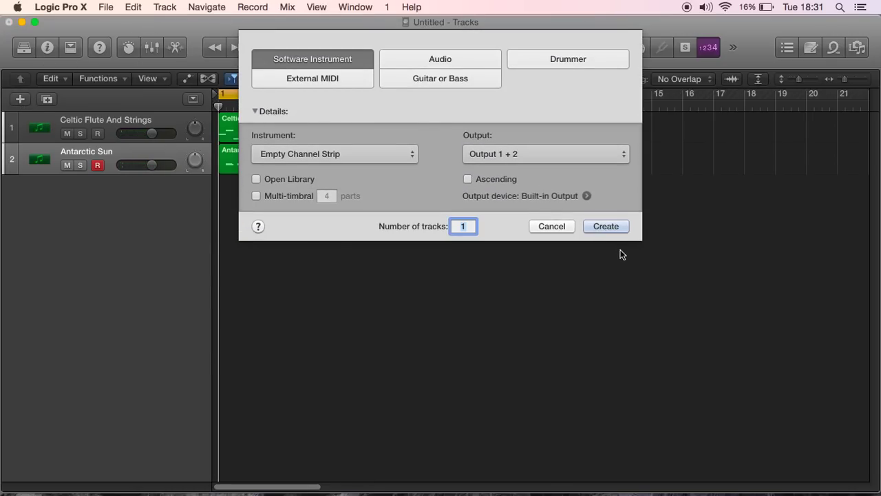
left_click(606, 226)
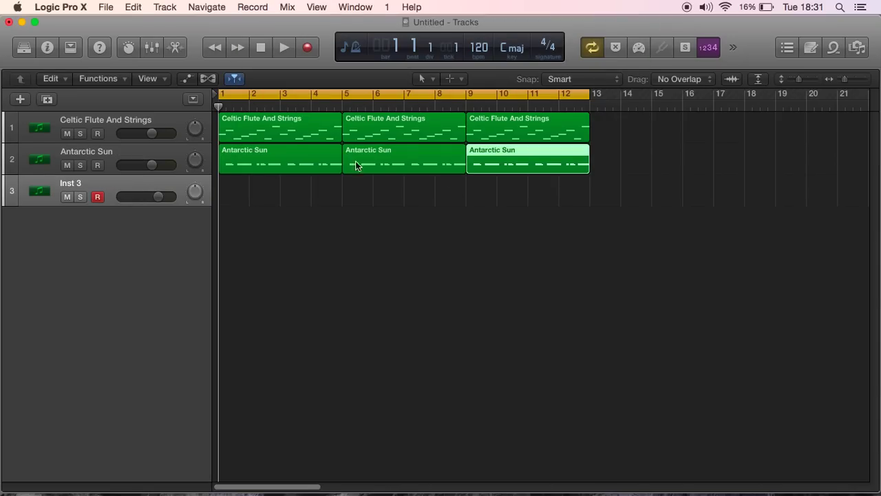
left_click(48, 48)
left_click(53, 217)
mouse_move(56, 232)
left_click(181, 230)
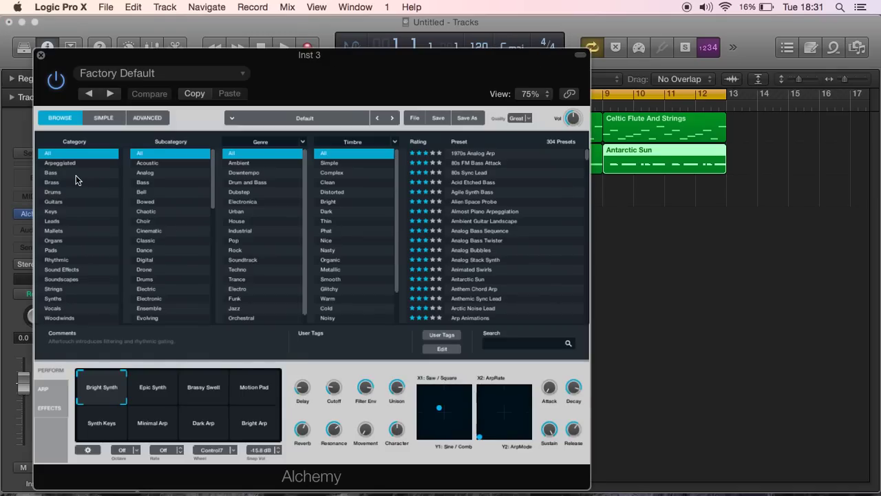
left_click(77, 173)
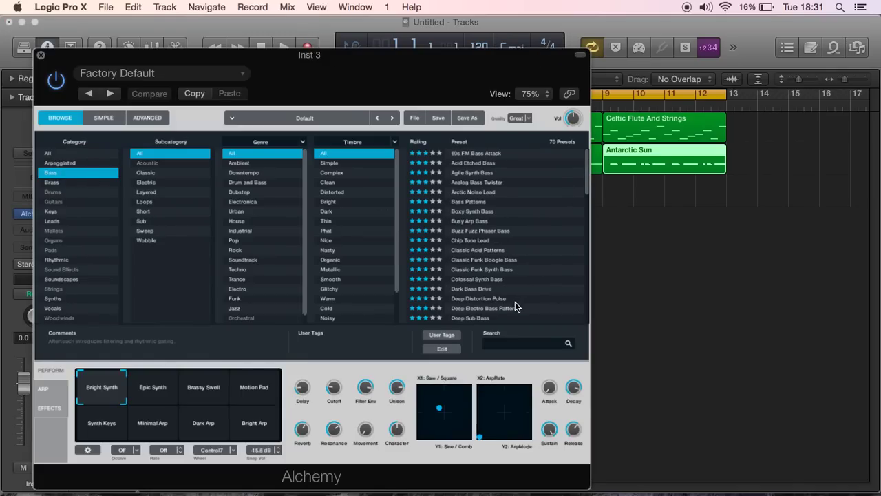
left_click(507, 318)
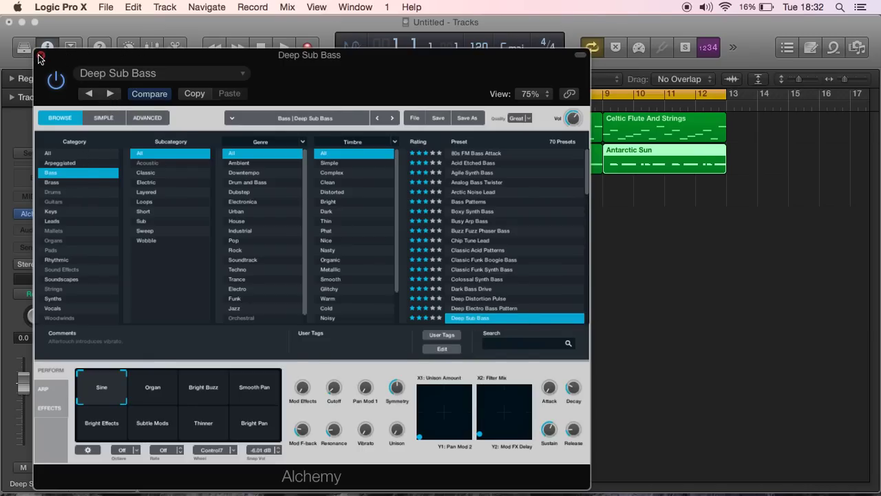
left_click(40, 56)
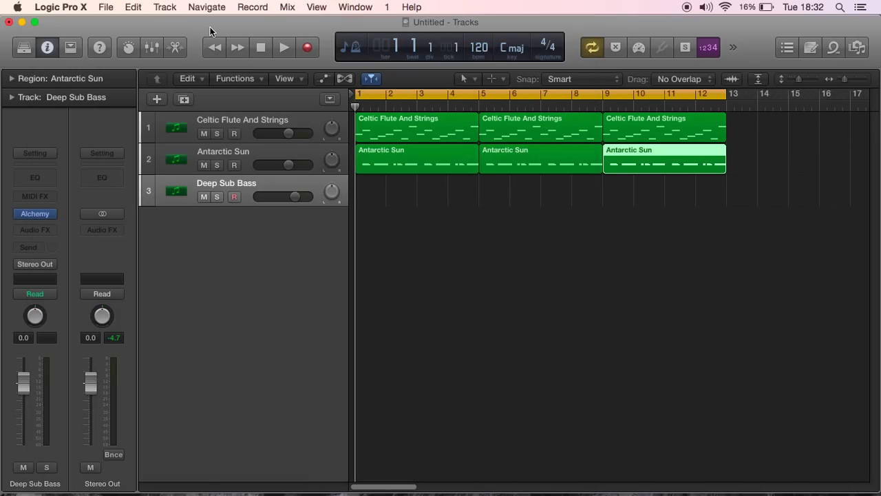
Show the Musical Typing keyboard and move it below the tracks.
left_click(352, 8)
left_click(450, 324)
left_click_drag(513, 49, 456, 270)
Audition bass notes on the A, G, D, H, K and semicolon keys.
key("a")
key("a")
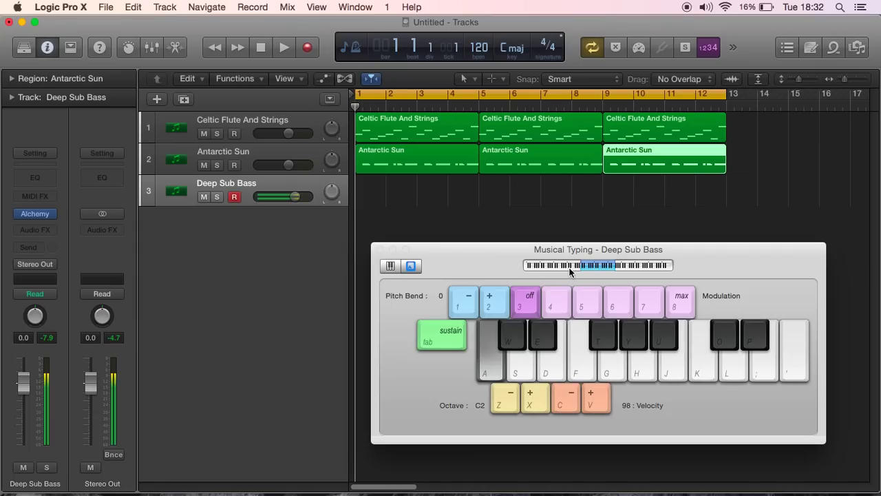
key("a")
key("a")
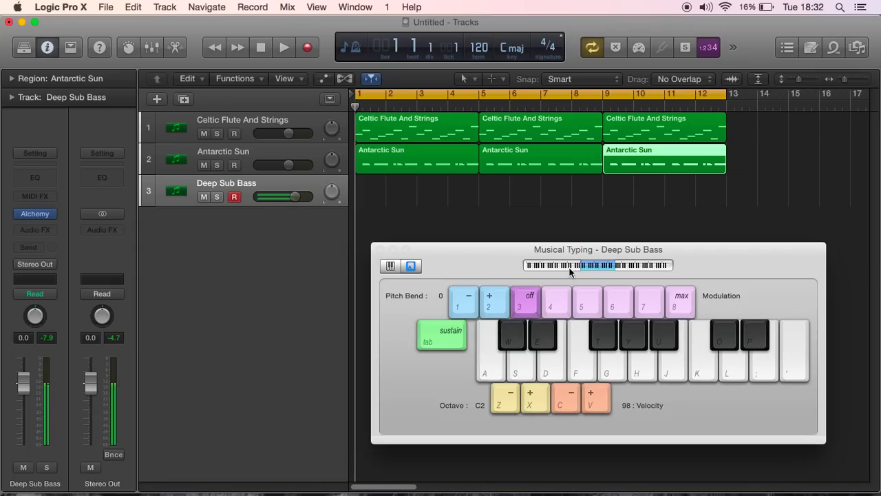
key("a")
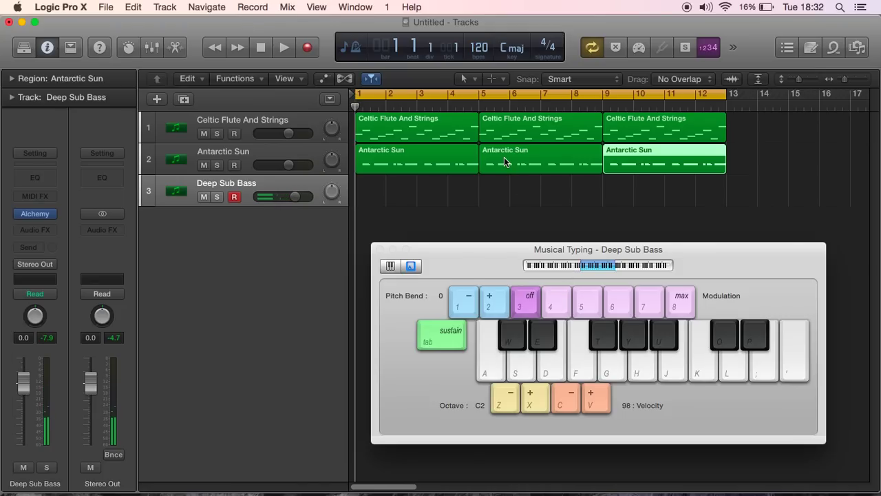
key("a")
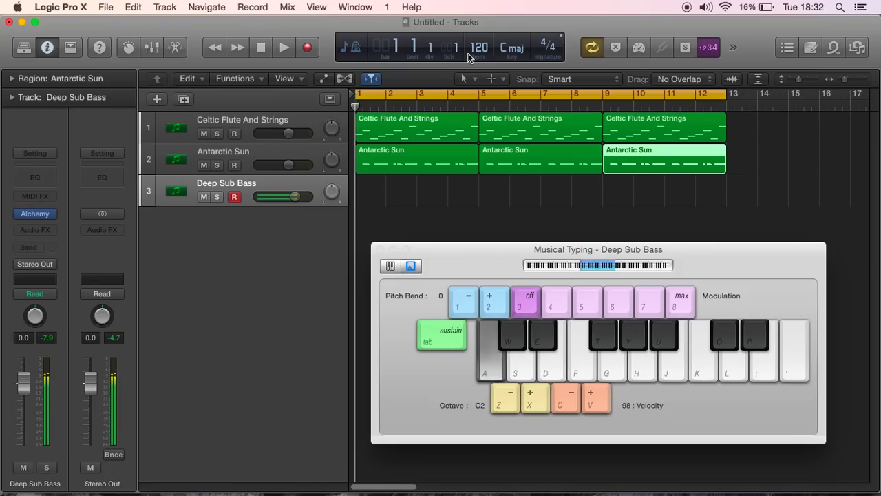
key("h")
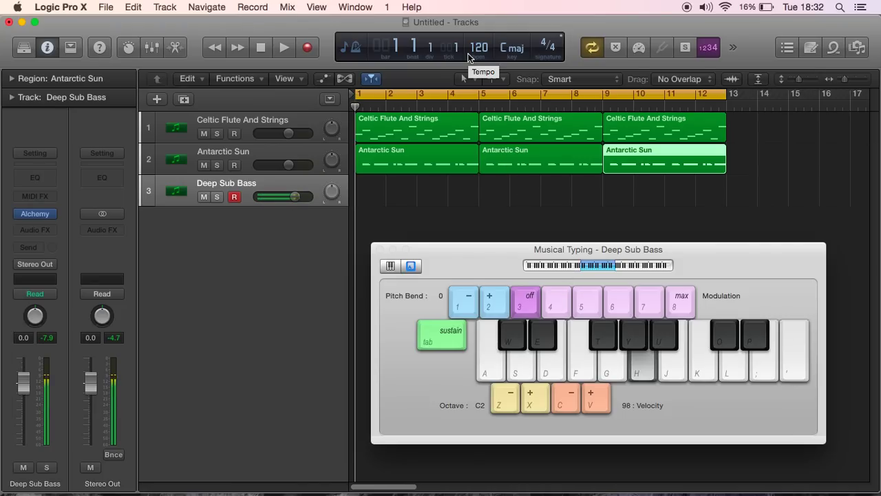
key("semicolon")
key("h")
key("k")
key("h")
key("g")
key("semicolon")
key("g")
key("k")
key("d")
key("h")
key("semicolon")
key("k")
key("h")
key("semicolon")
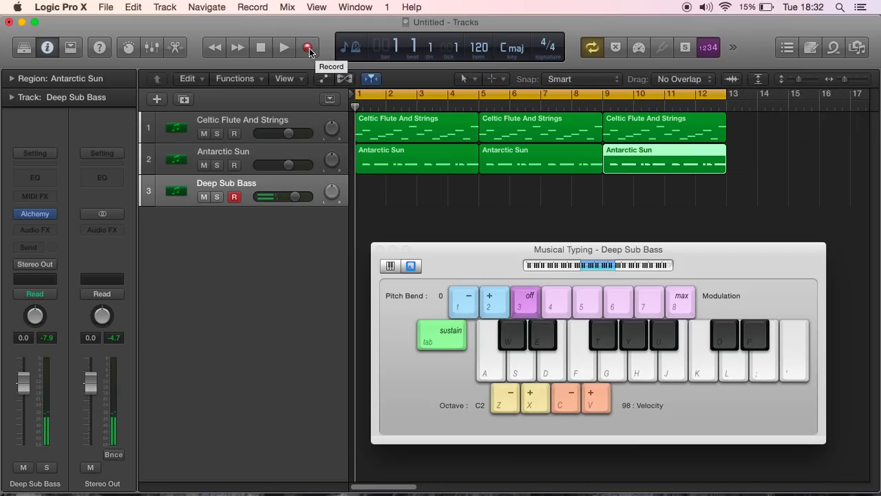
Play the H-semicolon-H-K-D bass line along with playback, then stop and return to bar 1.
left_click(282, 48)
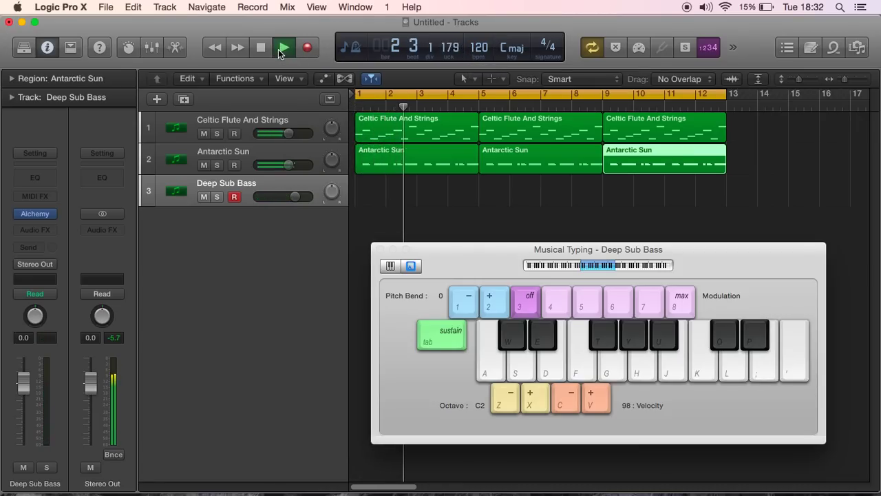
key("h")
key("semicolon")
key("h")
key("k")
key("d")
key("h")
key("semicolon")
key("h")
key("k")
key("d")
key("h")
key("semicolon")
key("h")
key("k")
key("d")
key("h")
key("semicolon")
key("h")
key("k")
key("d")
key("h")
key("semicolon")
key("h")
key("k")
key("d")
left_click(262, 48)
left_click(261, 48)
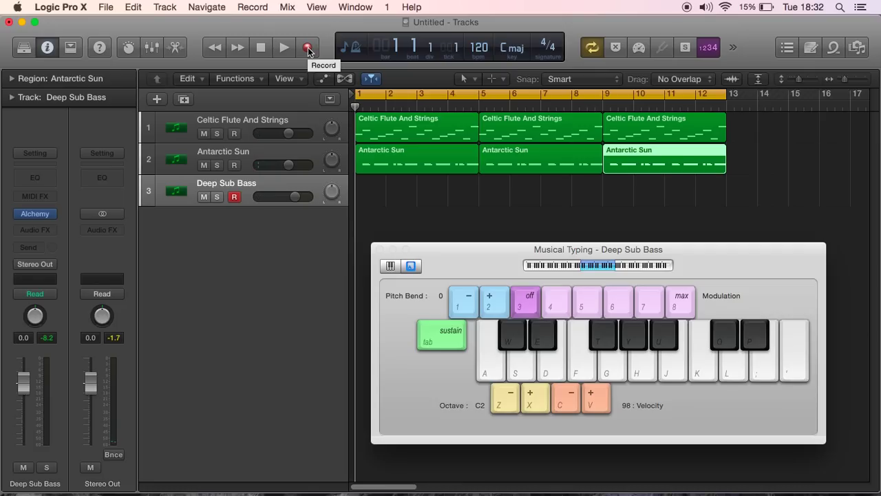
Record the H, K, semicolon, D bass phrase into a new region, then stop and return to bar 1.
left_click(308, 48)
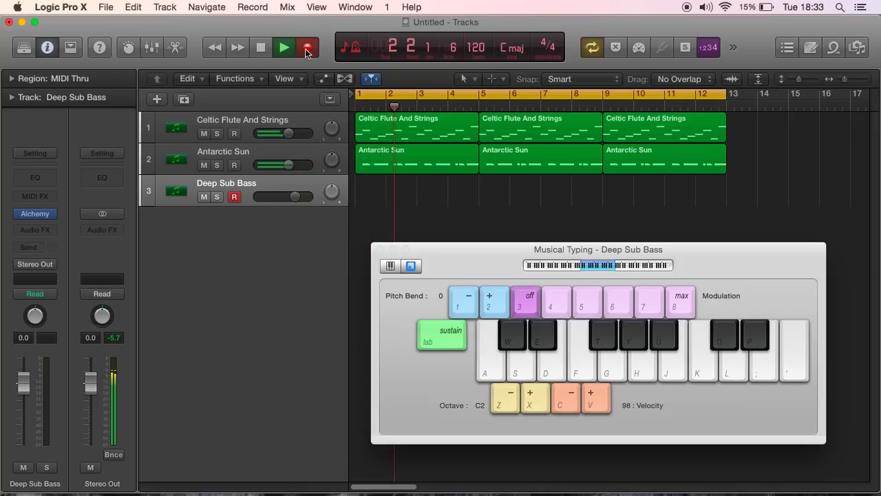
key("h")
key("k")
key("h")
key("semicolon")
key("d")
key("h")
key("k")
key("h")
key("semicolon")
key("d")
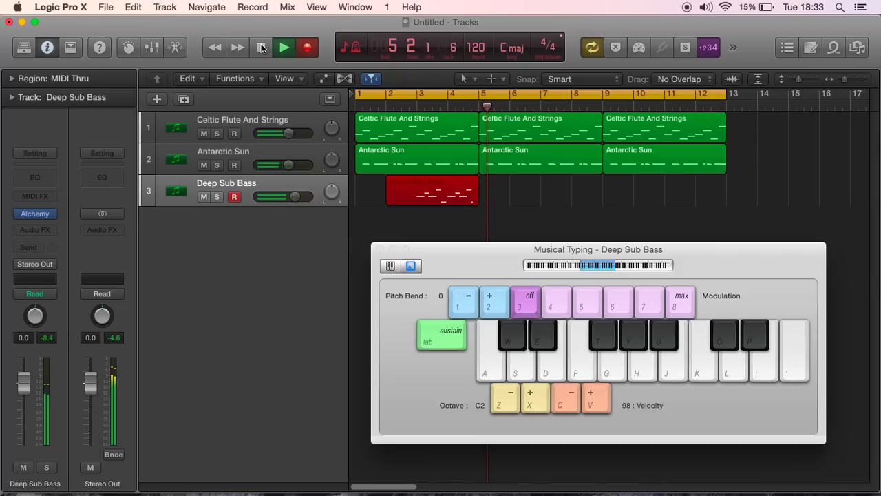
left_click(262, 46)
left_click(261, 47)
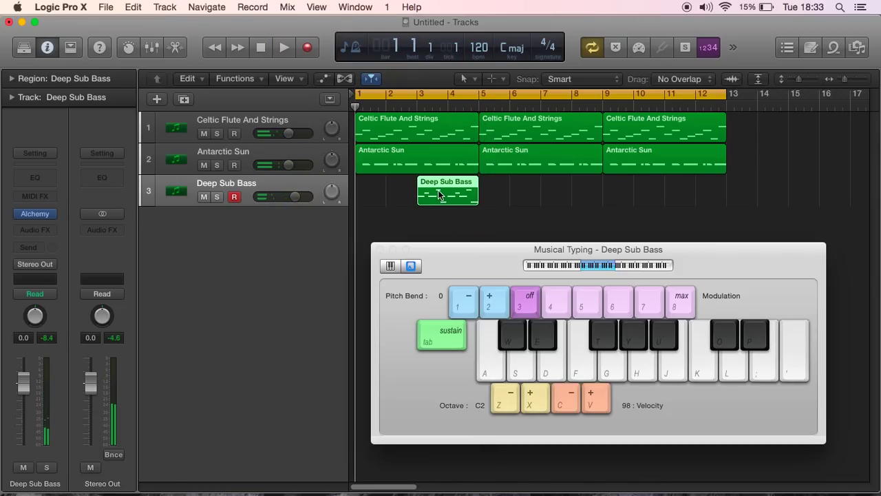
Open the recorded bass region in the Piano Roll and delete its five later notes.
double_click(438, 190)
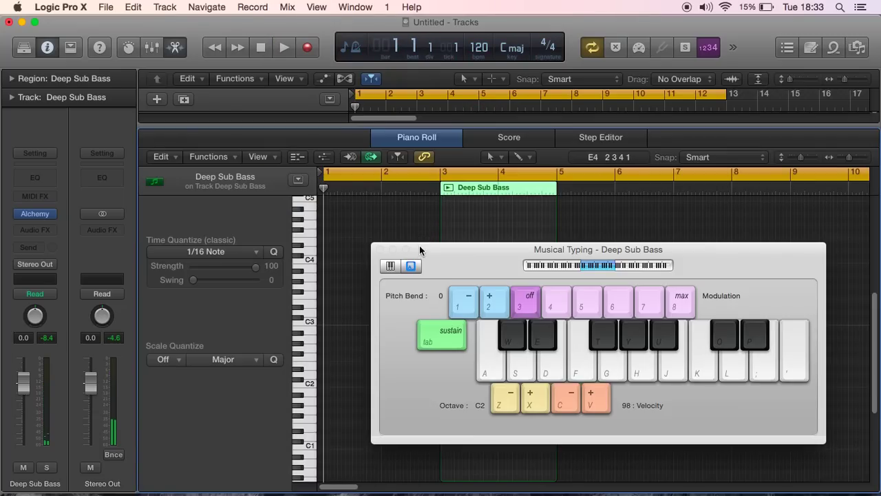
left_click(380, 250)
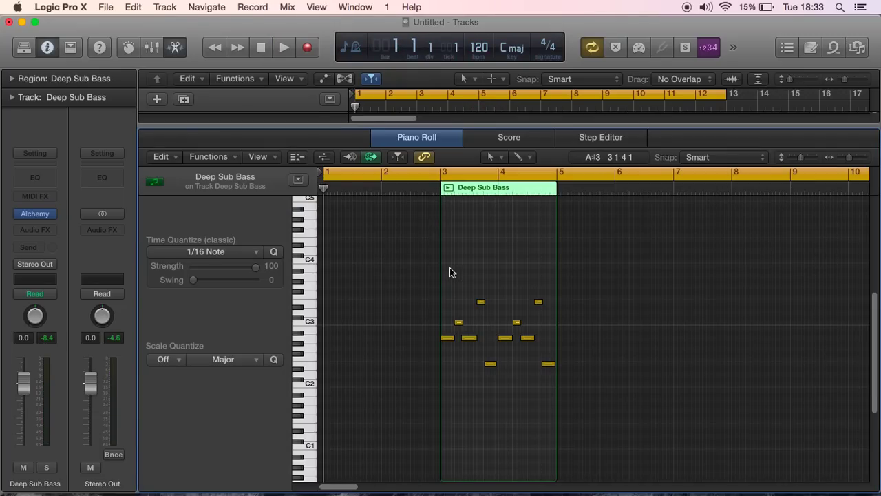
left_click_drag(449, 268, 548, 386)
key("Delete")
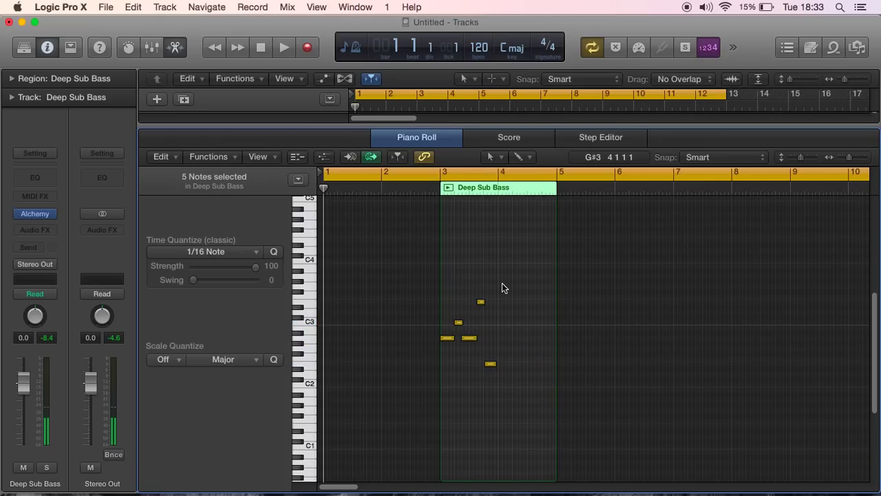
Select the remaining five notes, move the playhead to bar 3 and shrink the editor.
left_click_drag(503, 284, 449, 382)
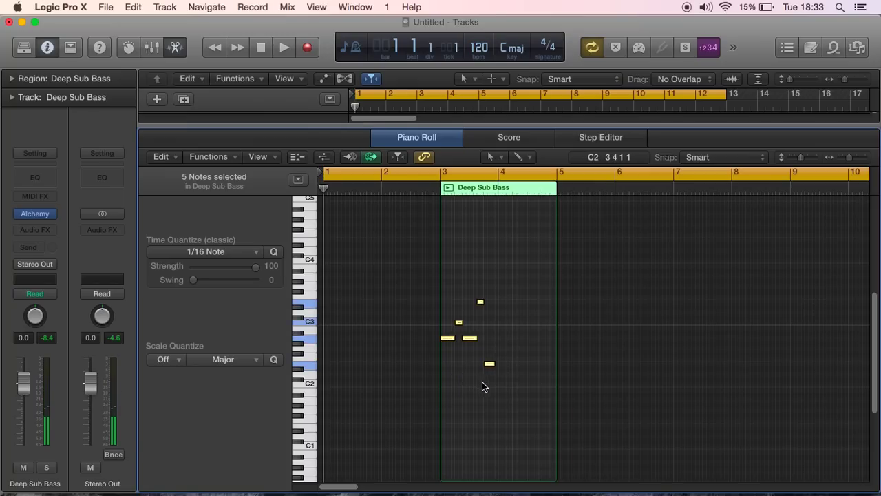
left_click(441, 188)
left_click_drag(373, 125, 405, 280)
Solo the Deep Sub Bass track and move its region to start at bar 1.
left_click(218, 198)
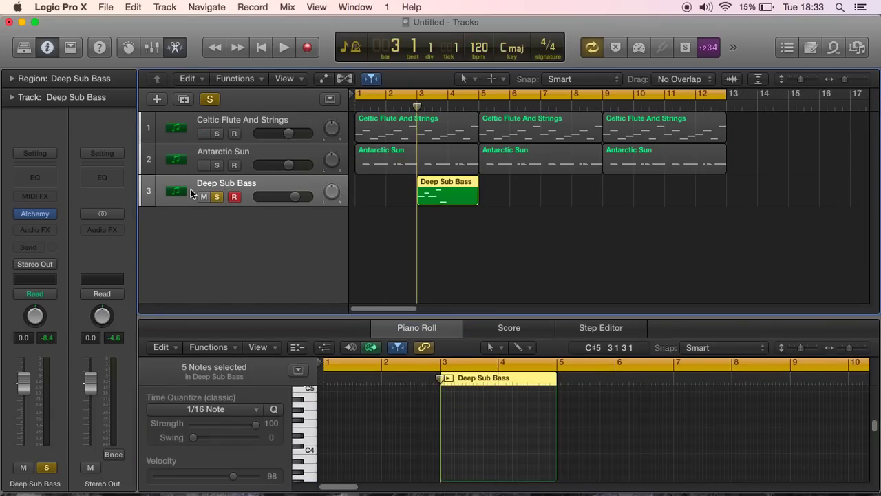
left_click(283, 47)
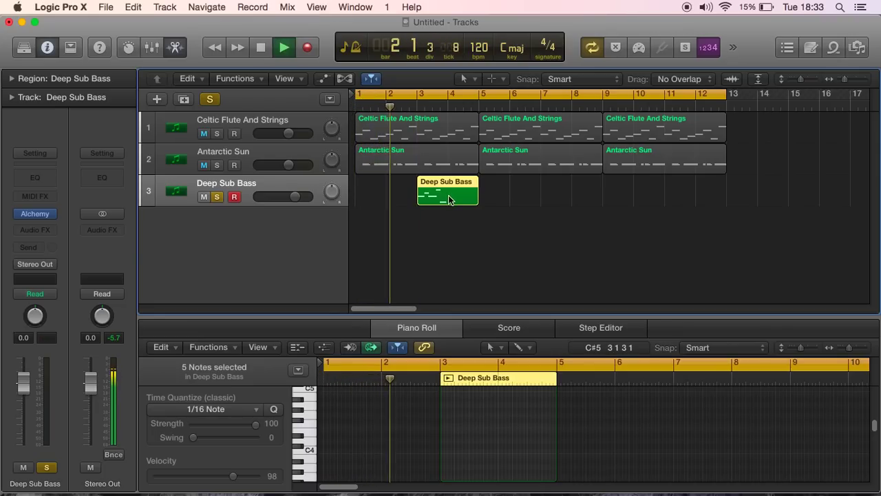
left_click_drag(442, 193, 381, 193)
left_click(262, 47)
left_click(263, 47)
left_click(282, 47)
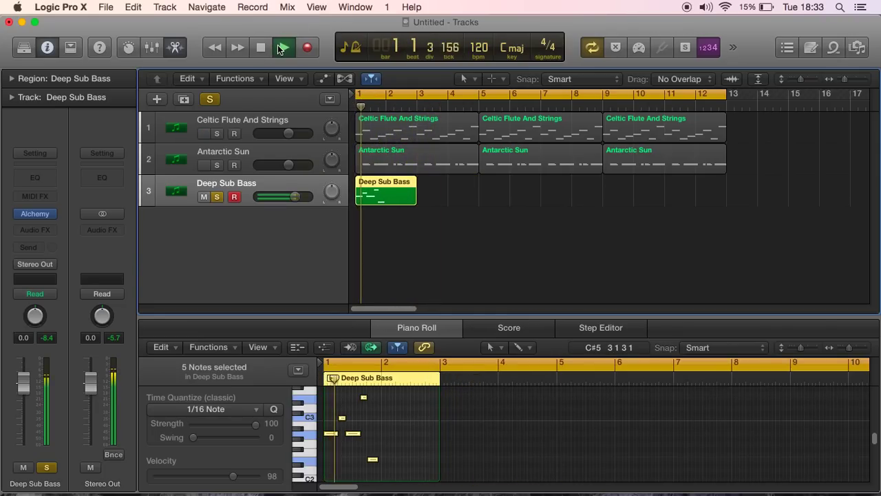
key("space")
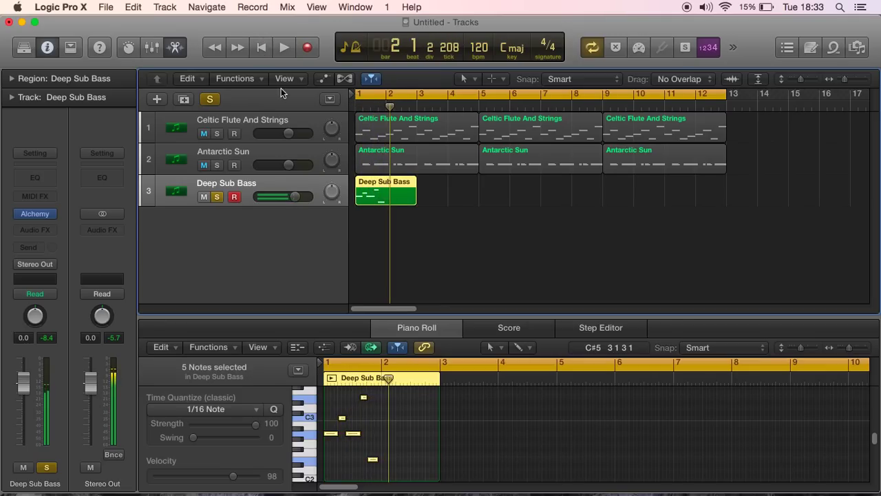
Enlarge the note editor and Option-drag the five bass notes into bar 2, then play.
left_click(876, 441)
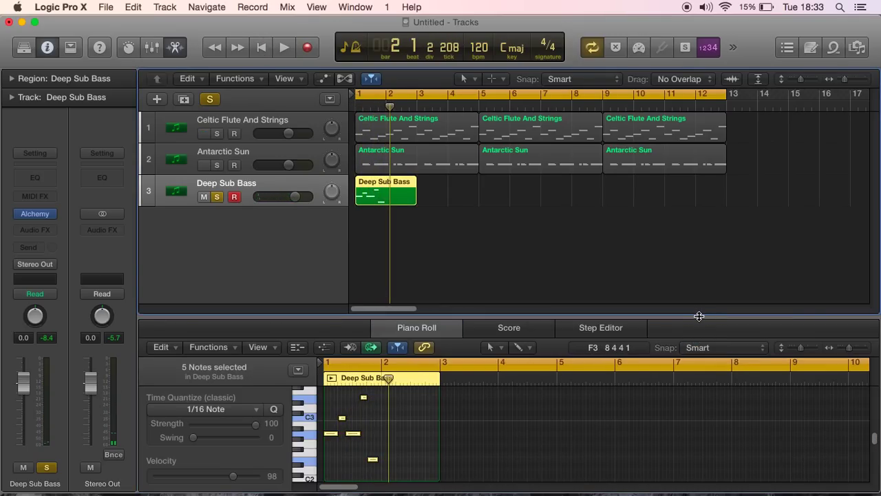
left_click_drag(699, 318, 647, 106)
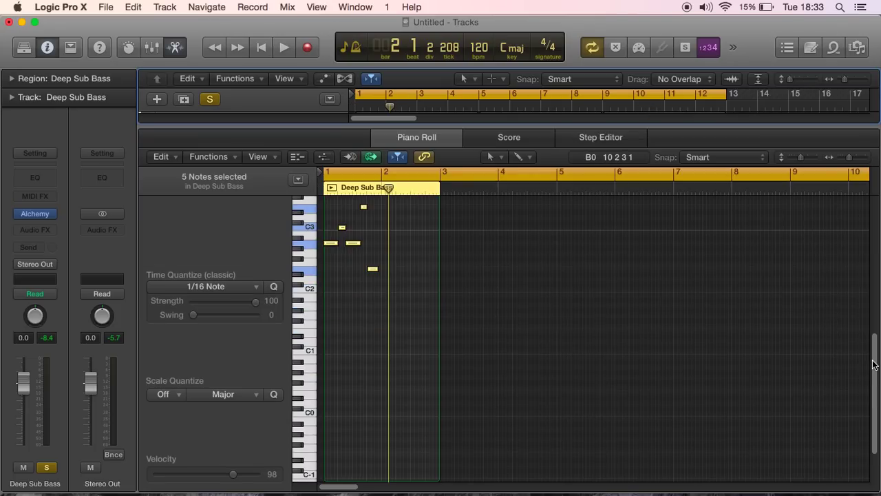
left_click_drag(873, 365, 859, 317)
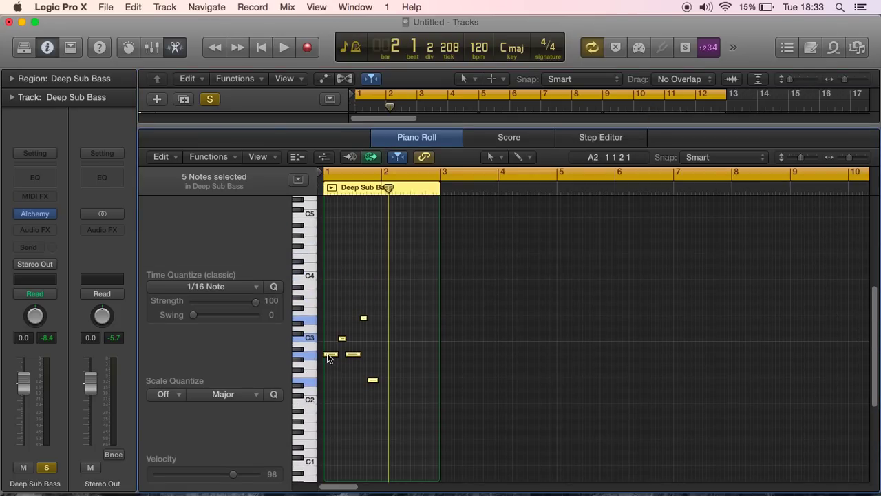
left_click_drag(329, 358, 389, 356)
left_click(262, 47)
left_click(284, 47)
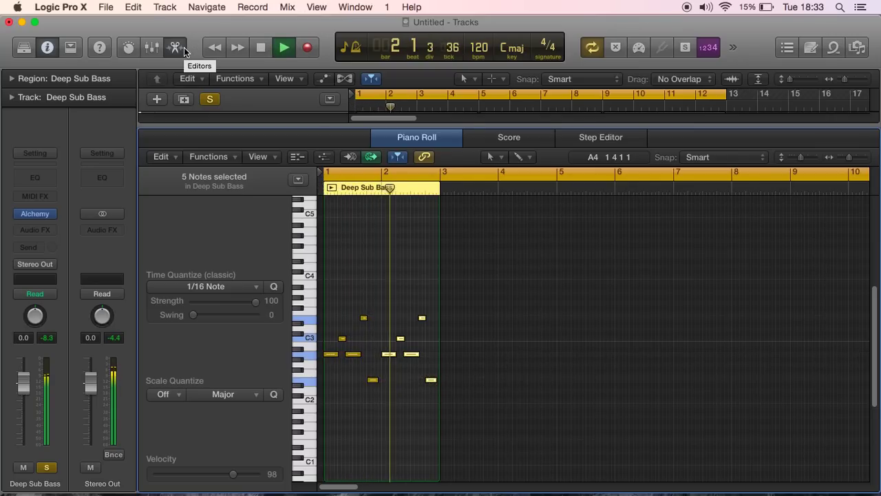
Copy the Deep Sub Bass region to bar 3 and turn solo off on the bass track.
left_click(180, 48)
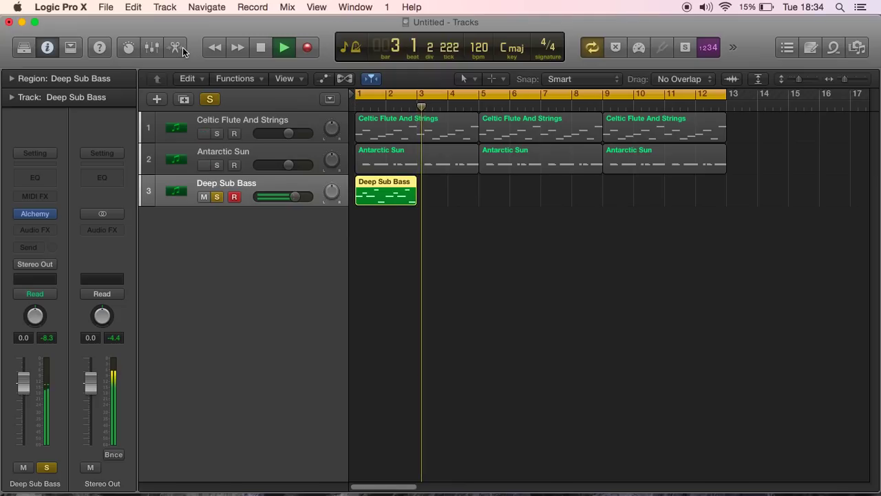
left_click(265, 46)
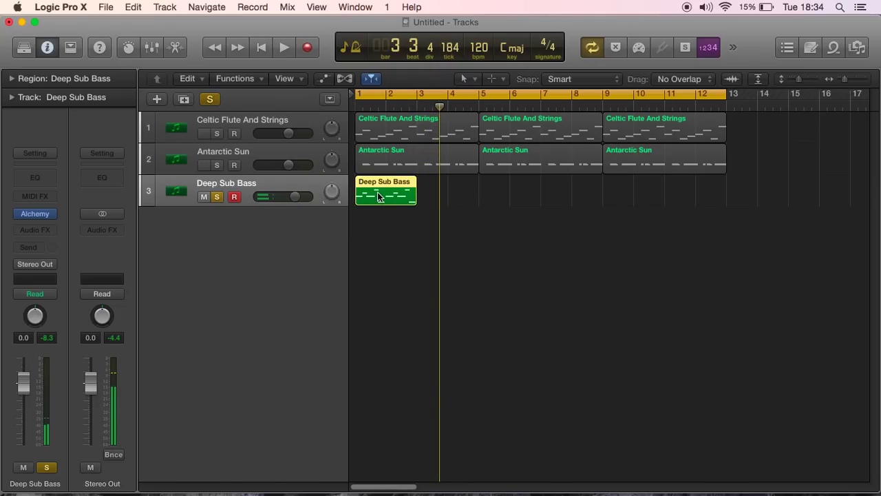
left_click_drag(378, 198, 444, 198)
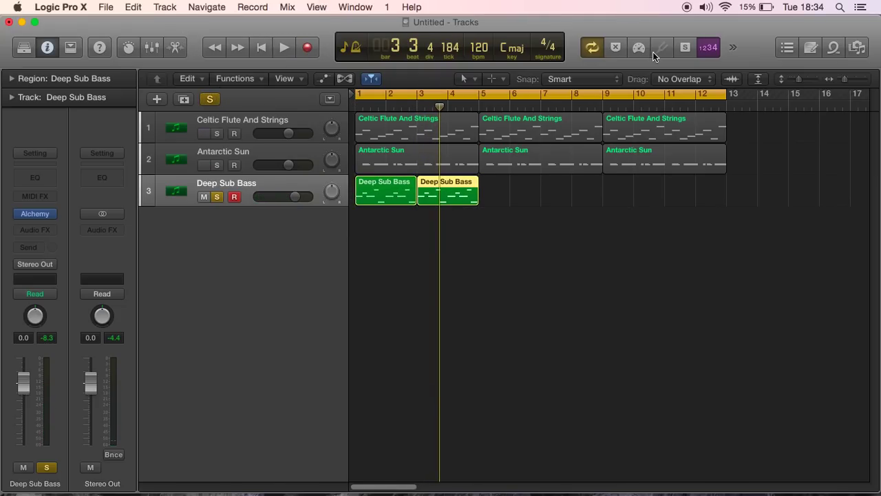
left_click(212, 100)
left_click(211, 100)
left_click(212, 99)
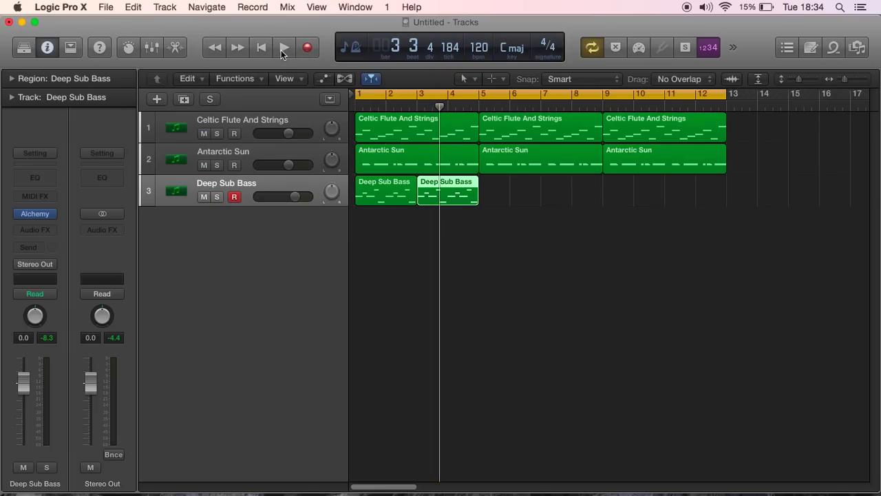
left_click(262, 48)
left_click(276, 47)
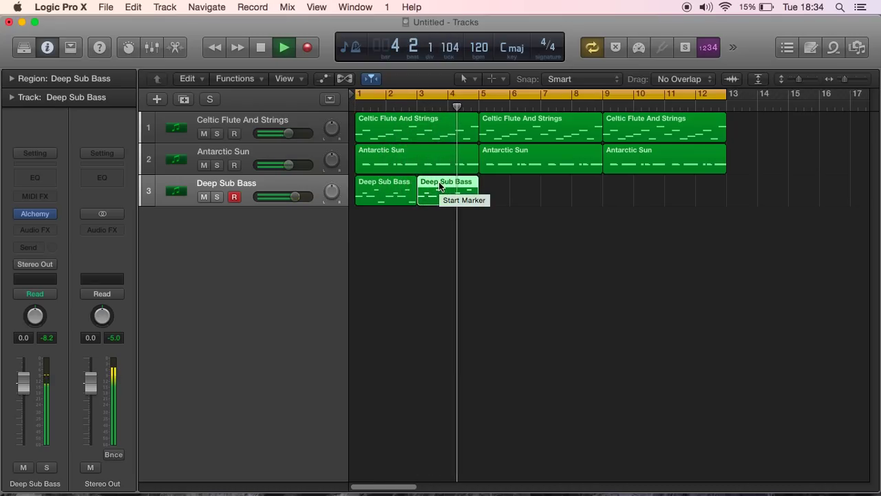
key("space")
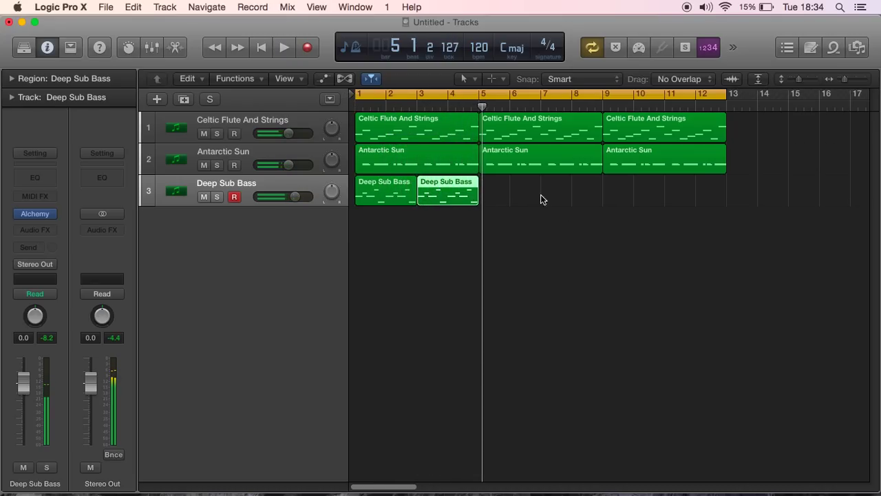
Copy both Deep Sub Bass regions together so the copies start at bar 5.
left_click(484, 208)
left_click(419, 203)
left_click(373, 194, "shift")
left_click_drag(373, 194, 619, 195)
left_click(265, 47)
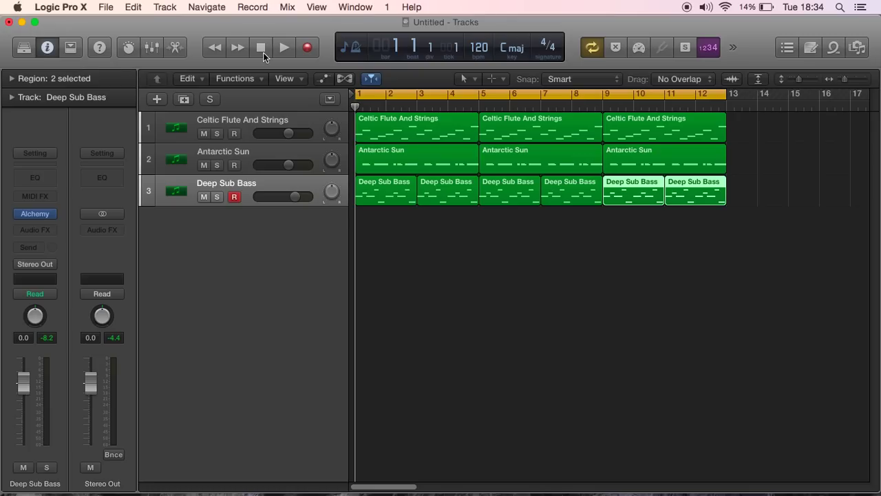
Rename the Celtic Flute And Strings track to 'Main Synth'.
left_click(267, 123)
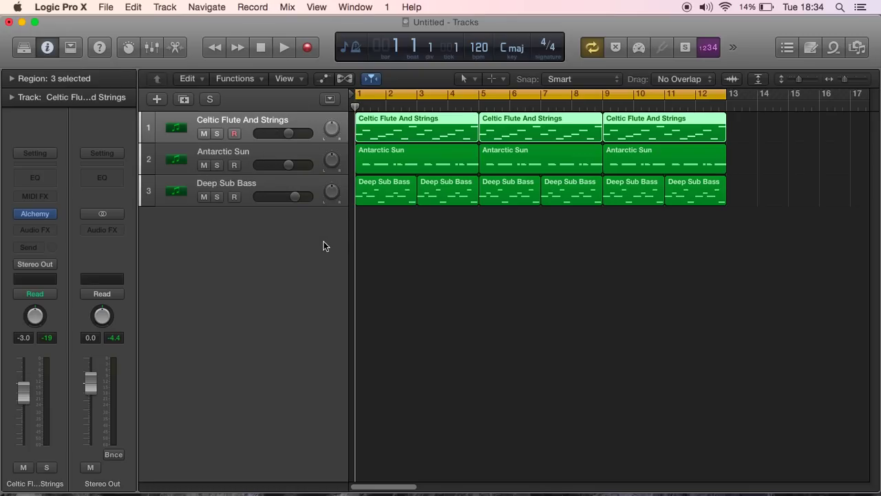
double_click(277, 118)
type("M")
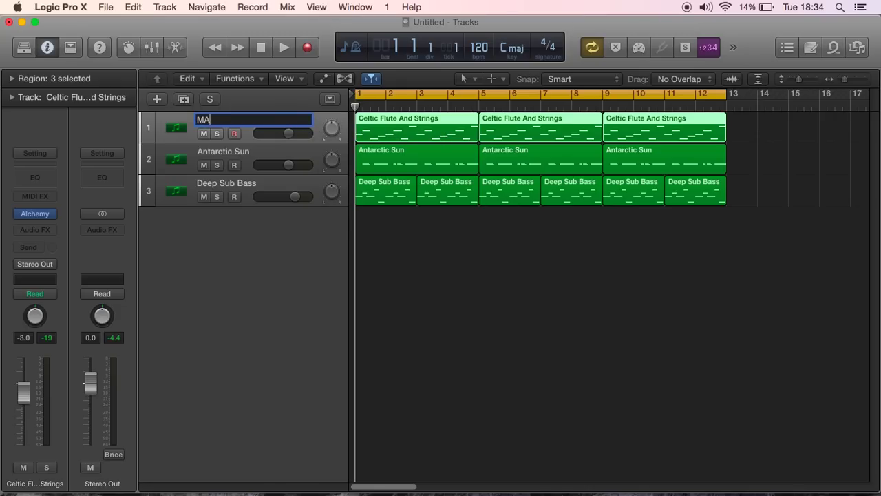
key("BackSpace")
type("Main Synth")
key("Return")
Rename the Antarctic Sun and Deep Sub Bass tracks to 'Keys' and 'Sub Bass'.
double_click(237, 150)
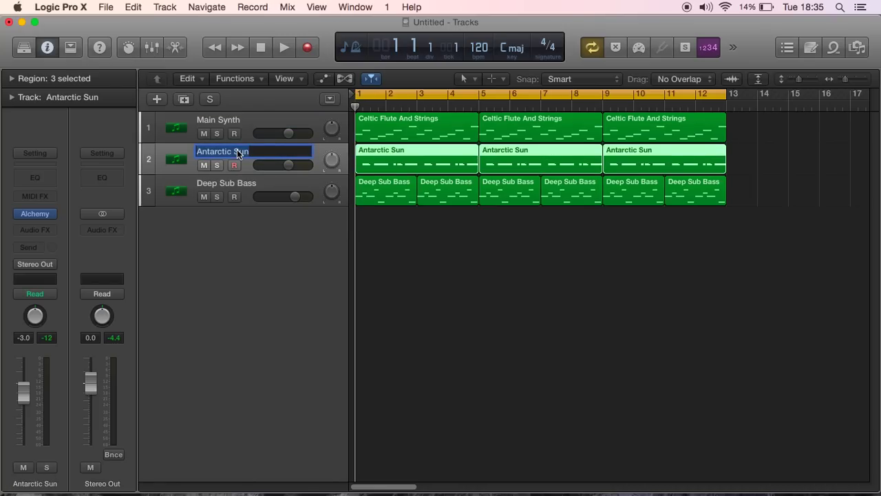
type("Keys")
left_click(232, 182)
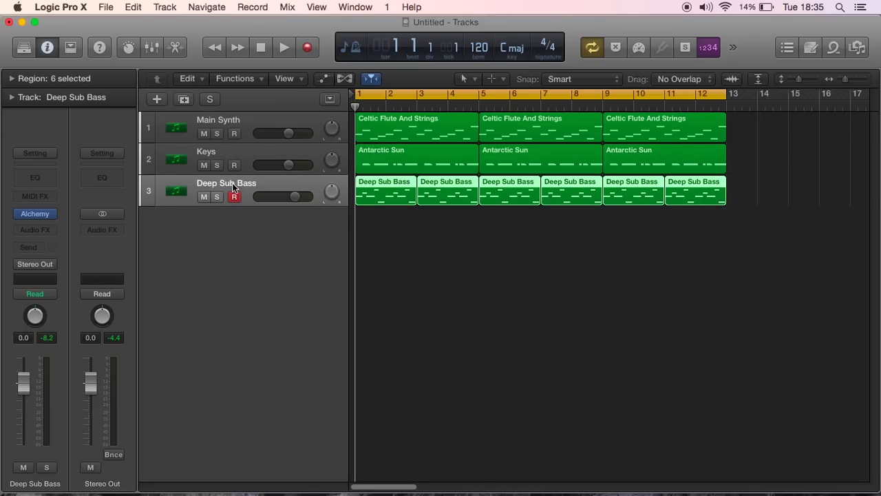
double_click(232, 182)
type("SUb Bass")
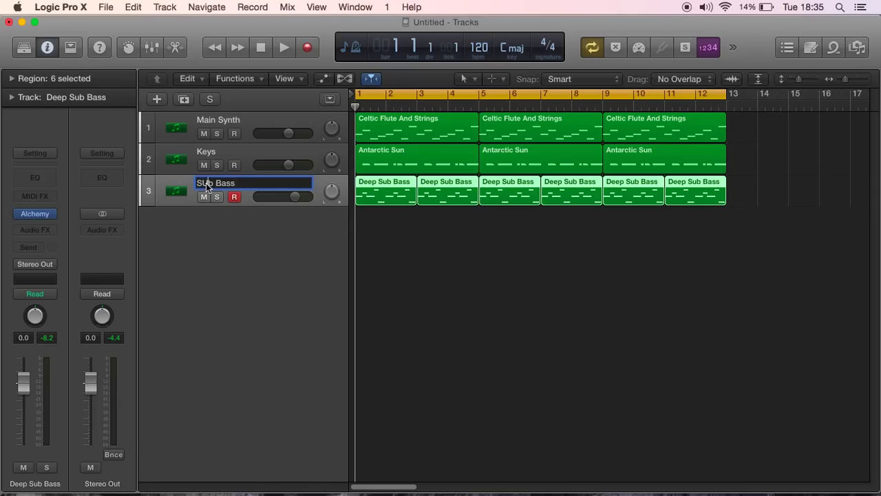
left_click(223, 233)
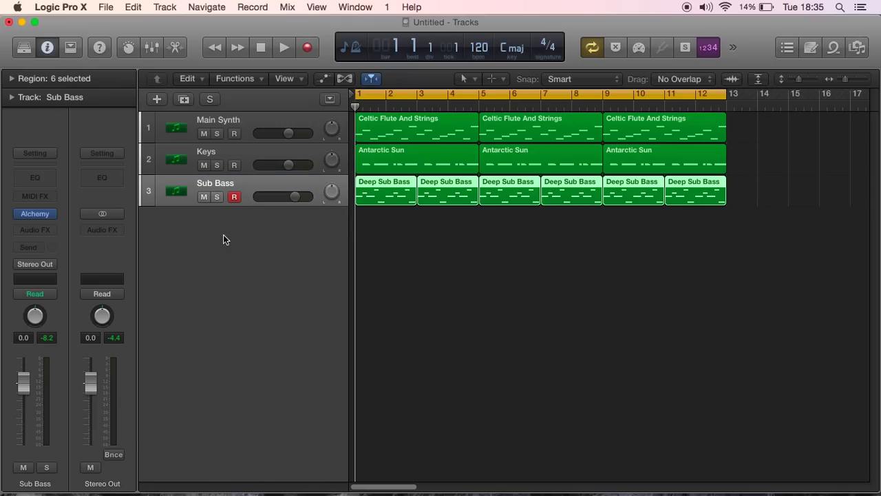
left_click(289, 48)
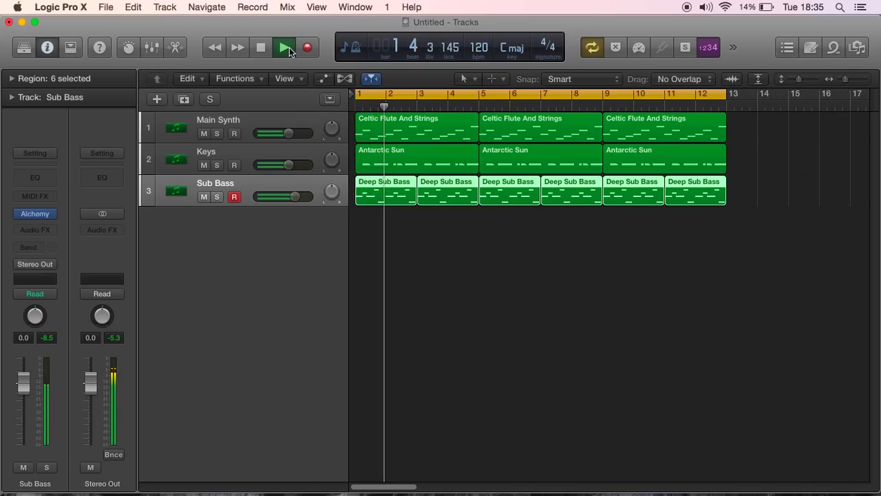
left_click(262, 49)
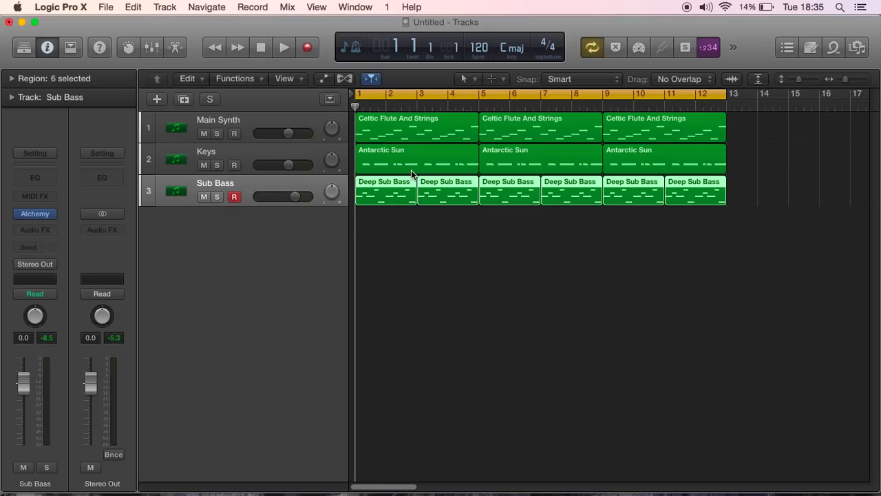
left_click(283, 115)
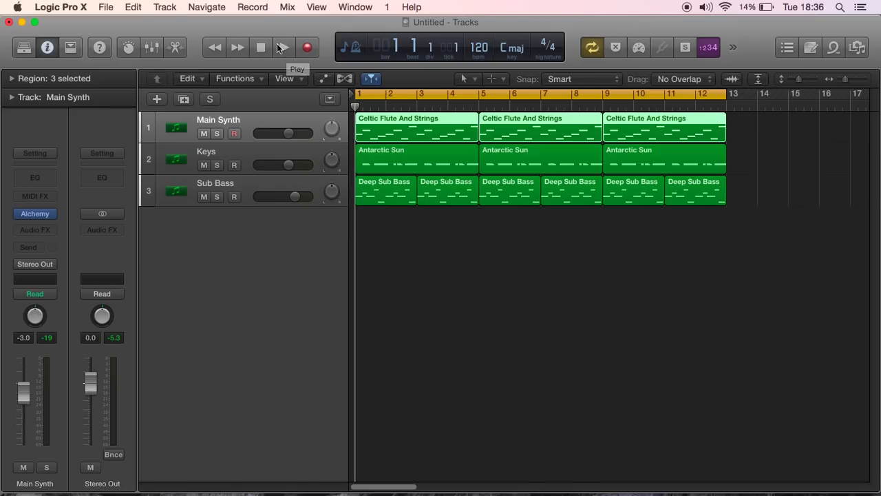
Use File > Save to store the project as 'Youtube Project' under Documents.
left_click(111, 7)
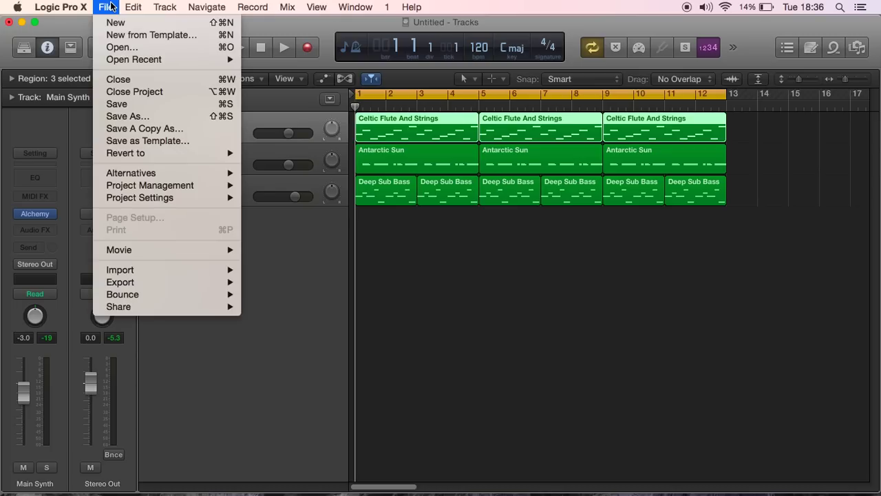
left_click(129, 103)
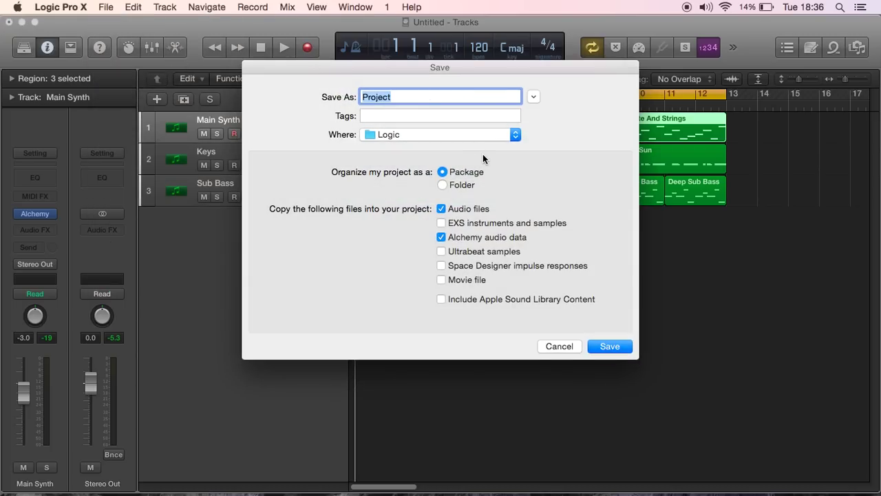
type("Youtube Project")
left_click(439, 135)
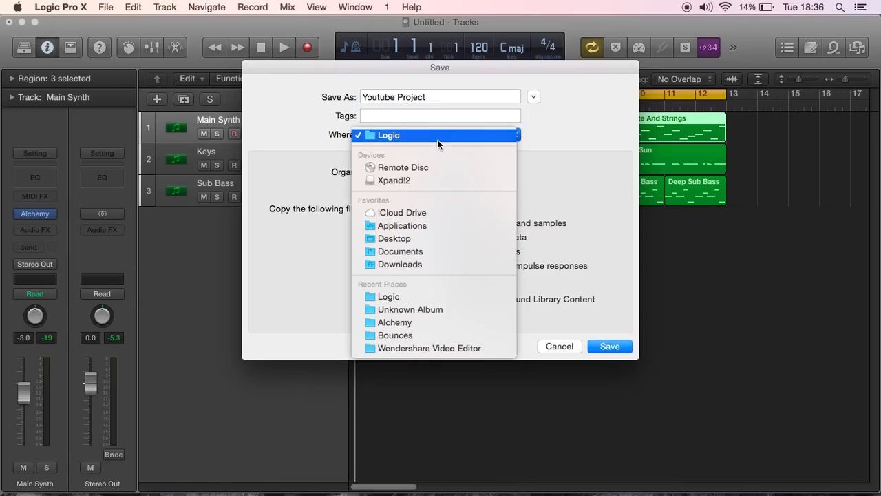
left_click(421, 252)
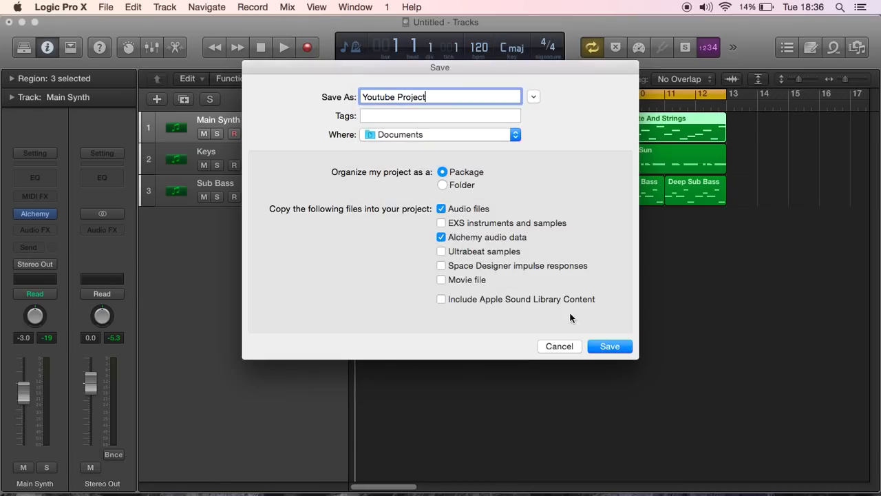
left_click(601, 345)
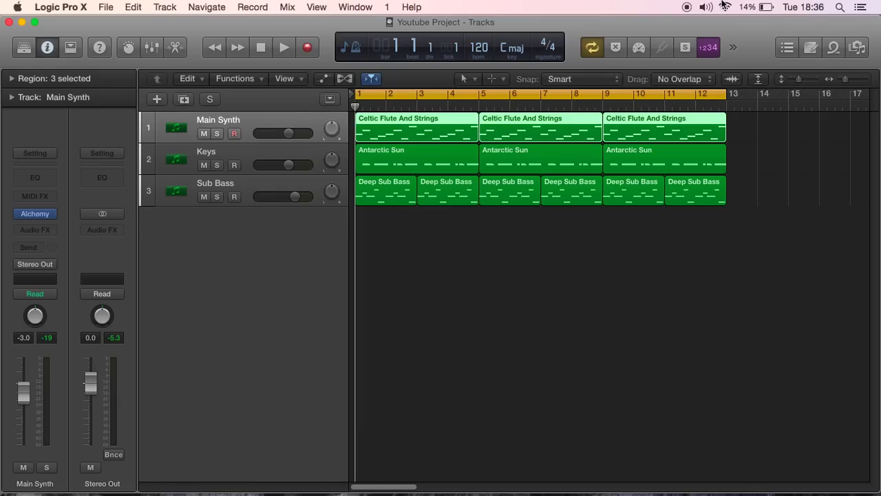